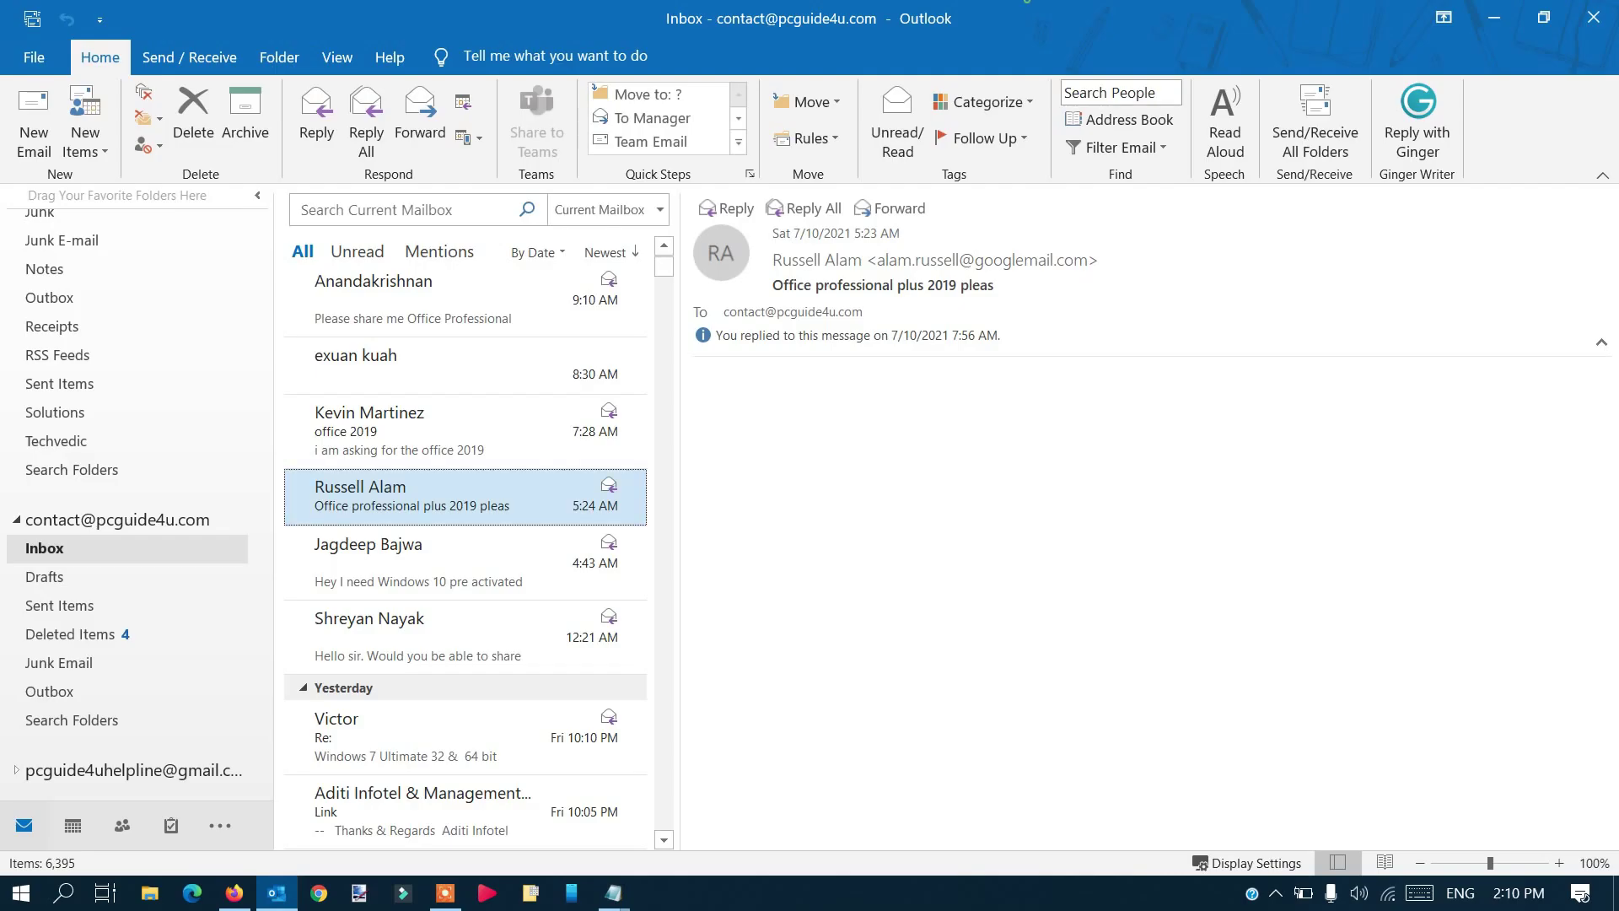
# Close Outlook and refresh the Windows desktop twice.
pyautogui.click(1606, 29)
pyautogui.rightClick(622, 441)
pyautogui.click(645, 510)
pyautogui.rightClick(447, 441)
pyautogui.click(501, 510)
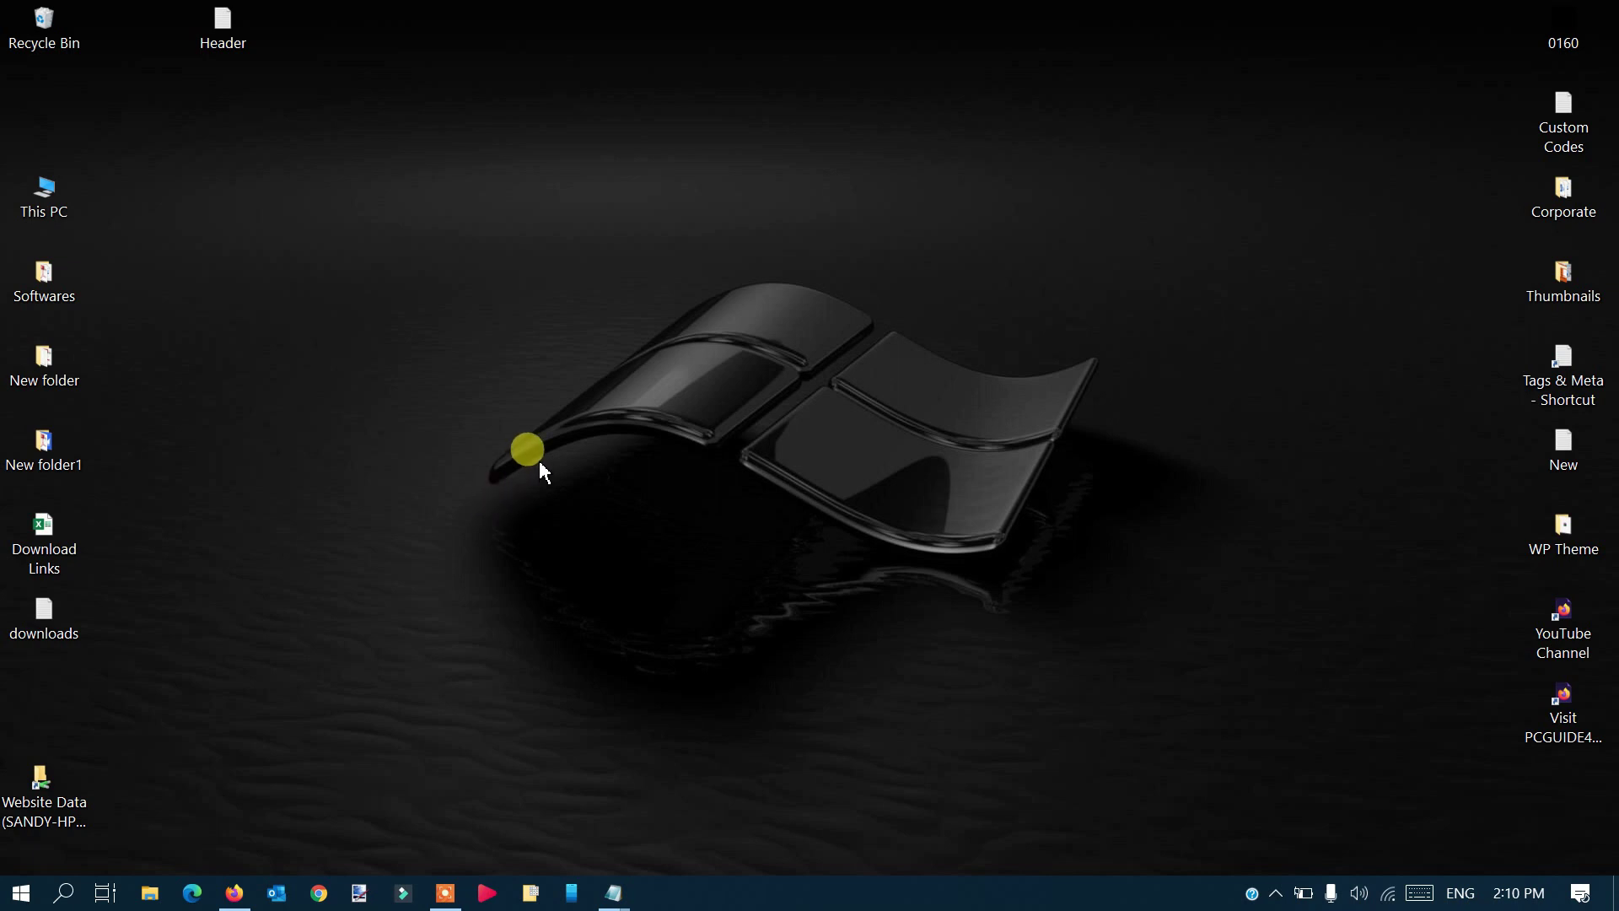
# Run the 'control' command from the Run box to open Control Panel.
pyautogui.press('super+r')
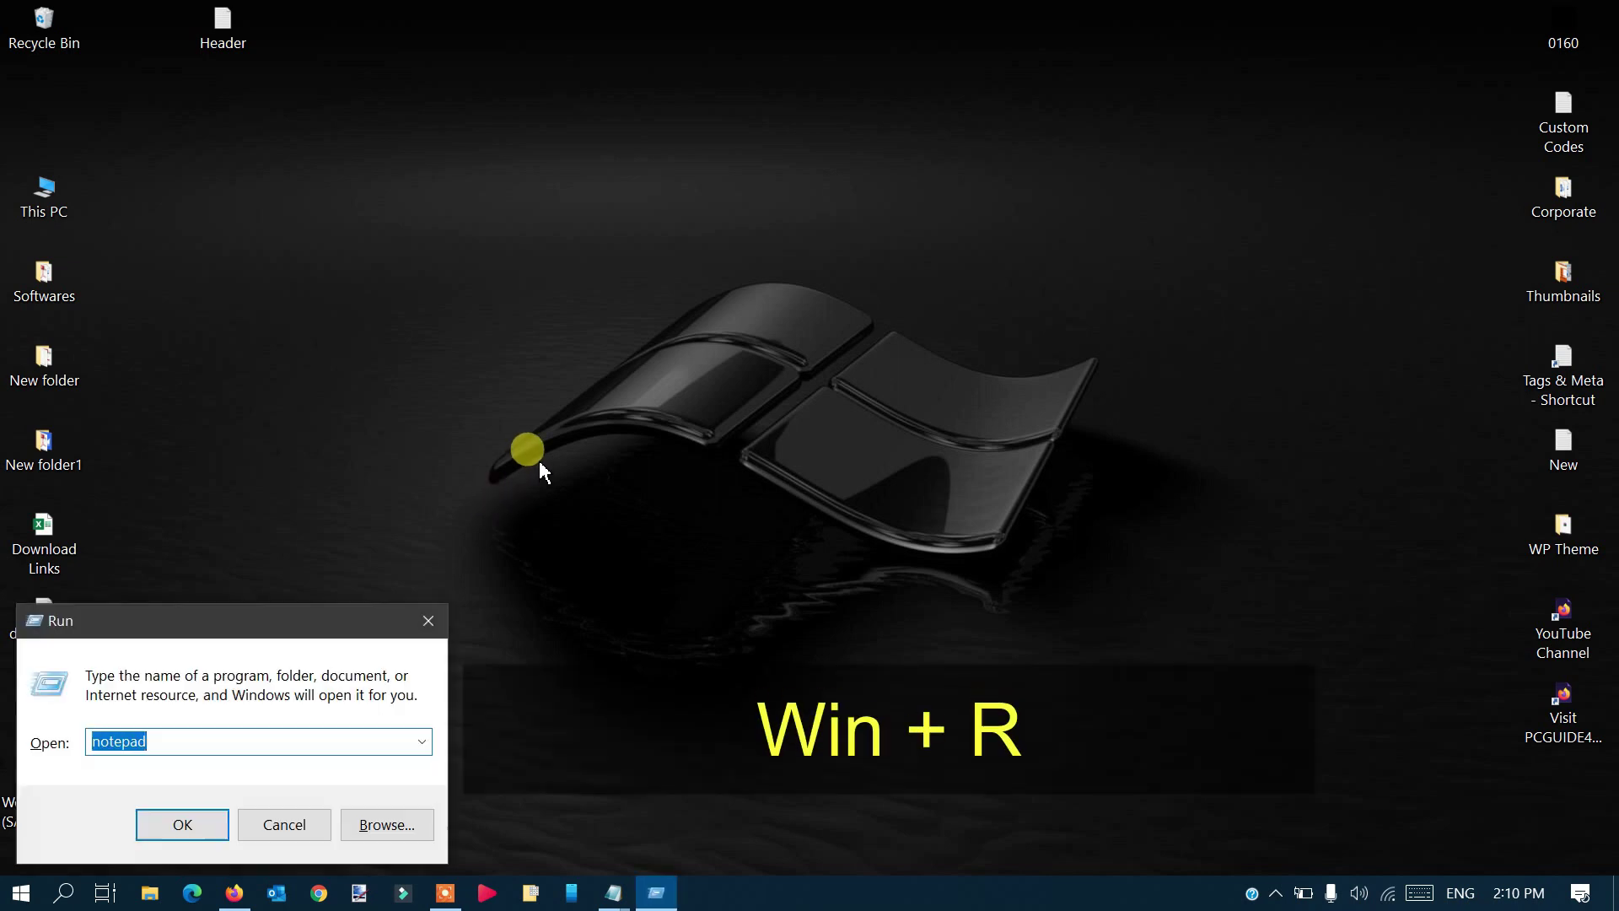
pyautogui.write('control')
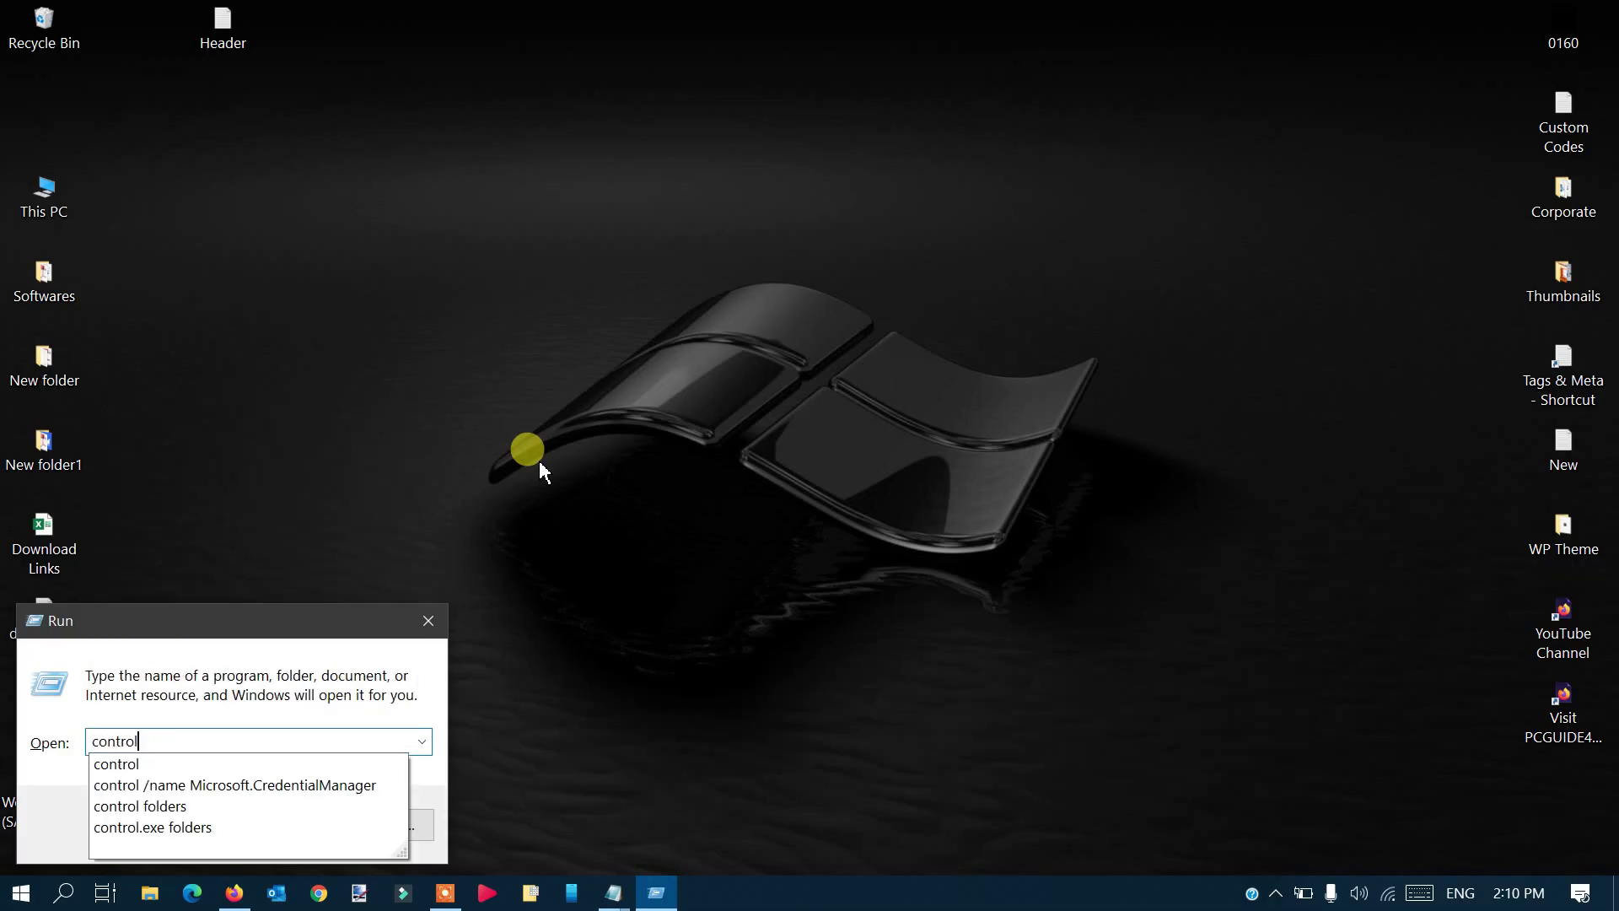
pyautogui.click(280, 616)
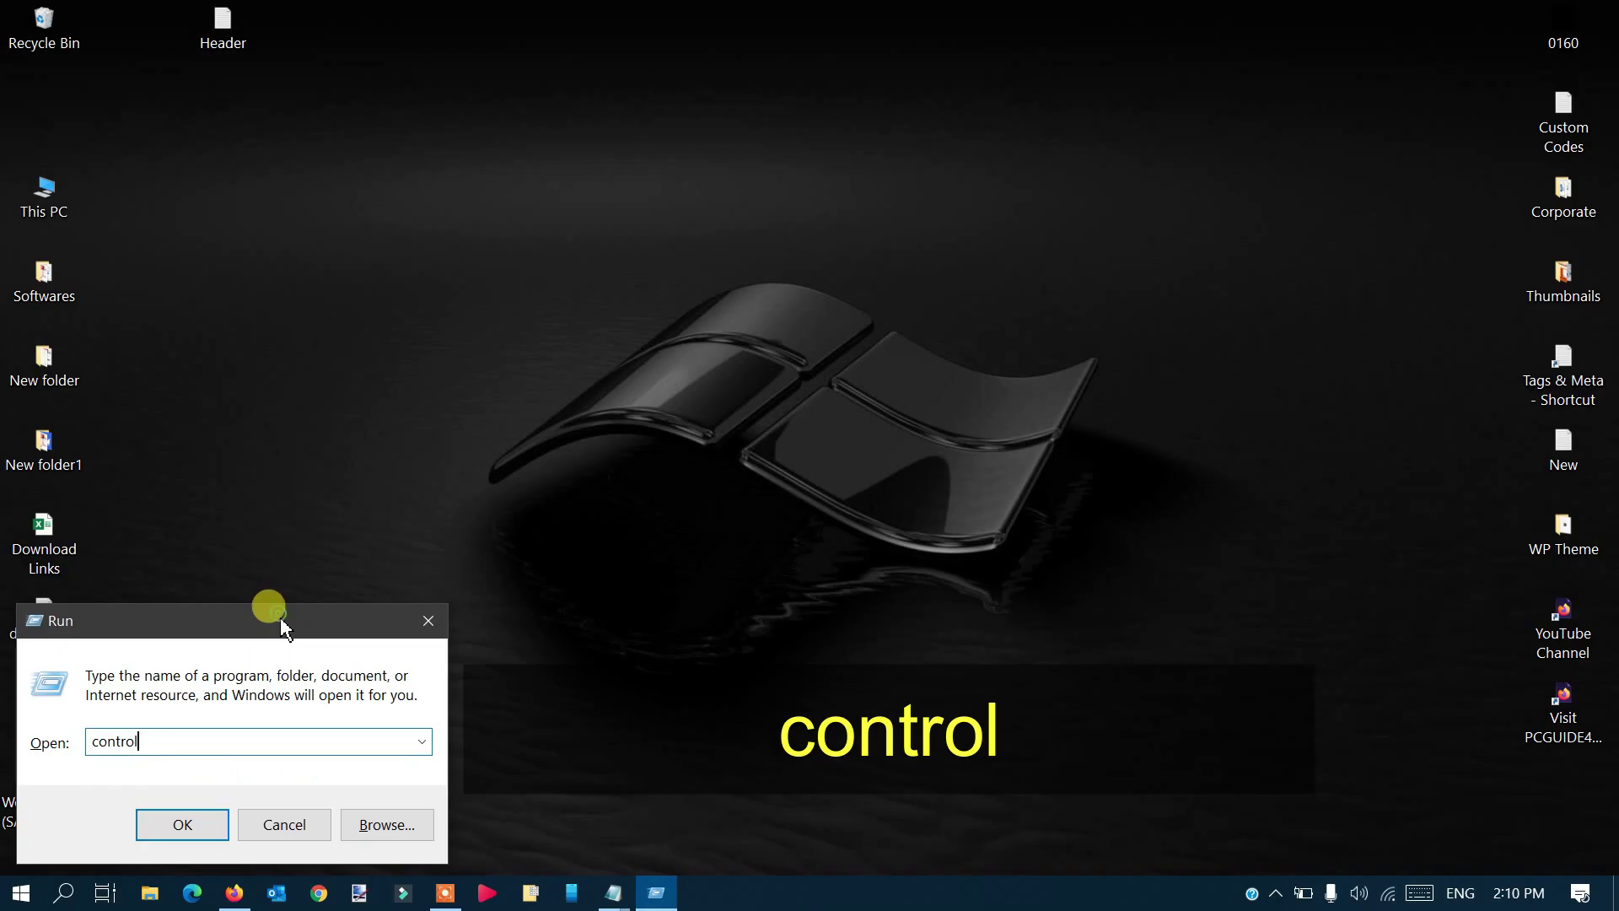
pyautogui.click(204, 834)
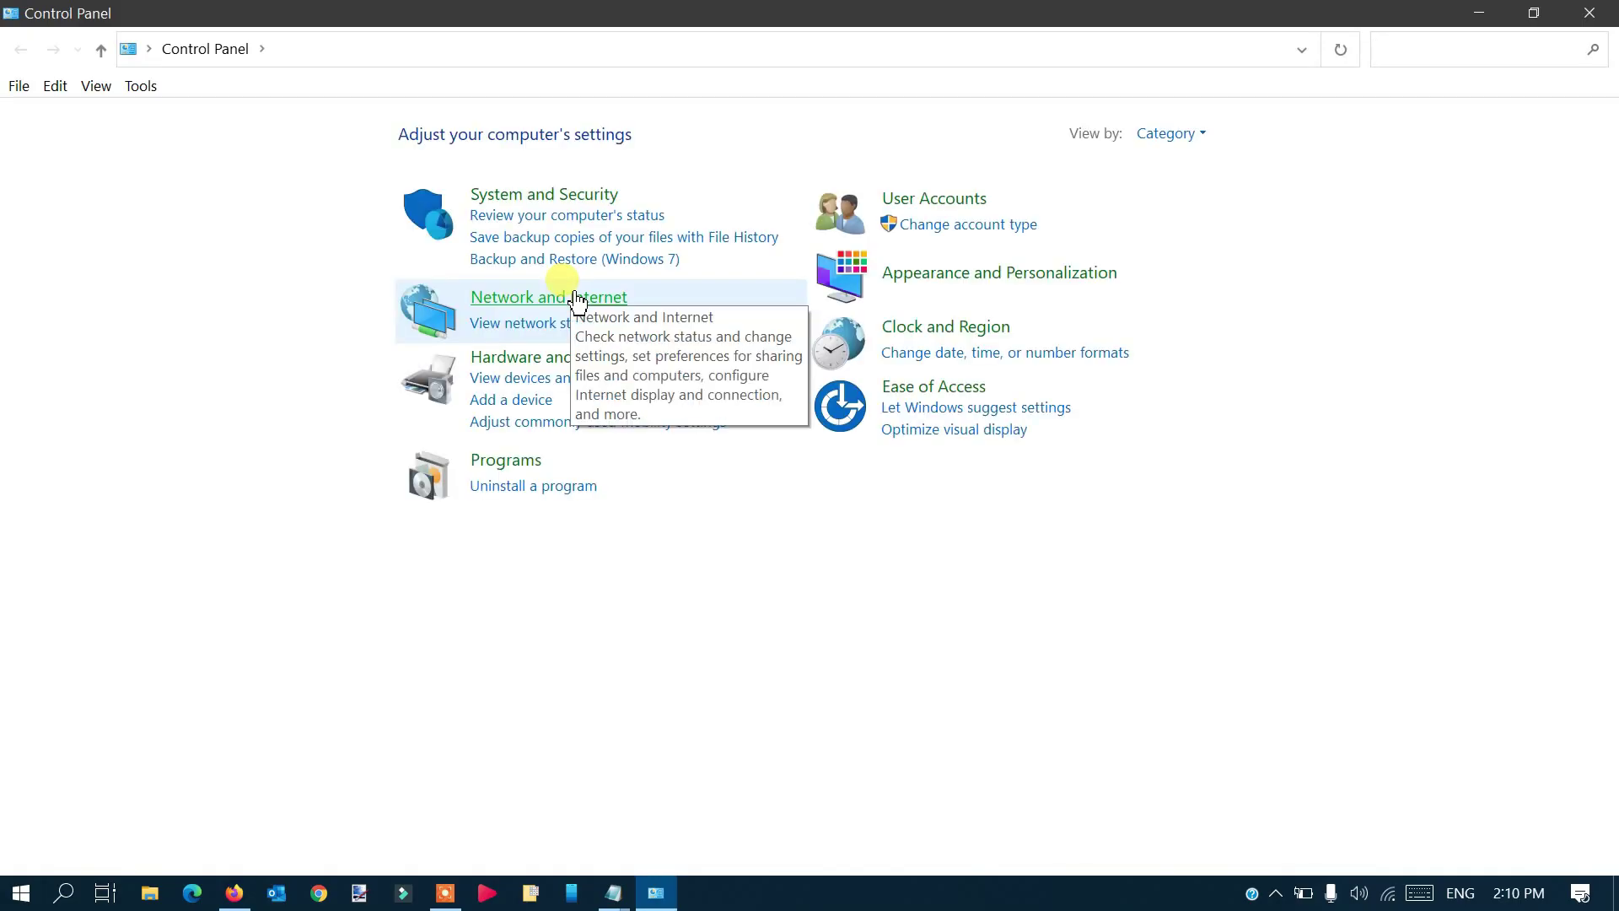
# Show Control Panel items as Small icons and open Mail (Microsoft Outlook) settings.
pyautogui.click(1208, 143)
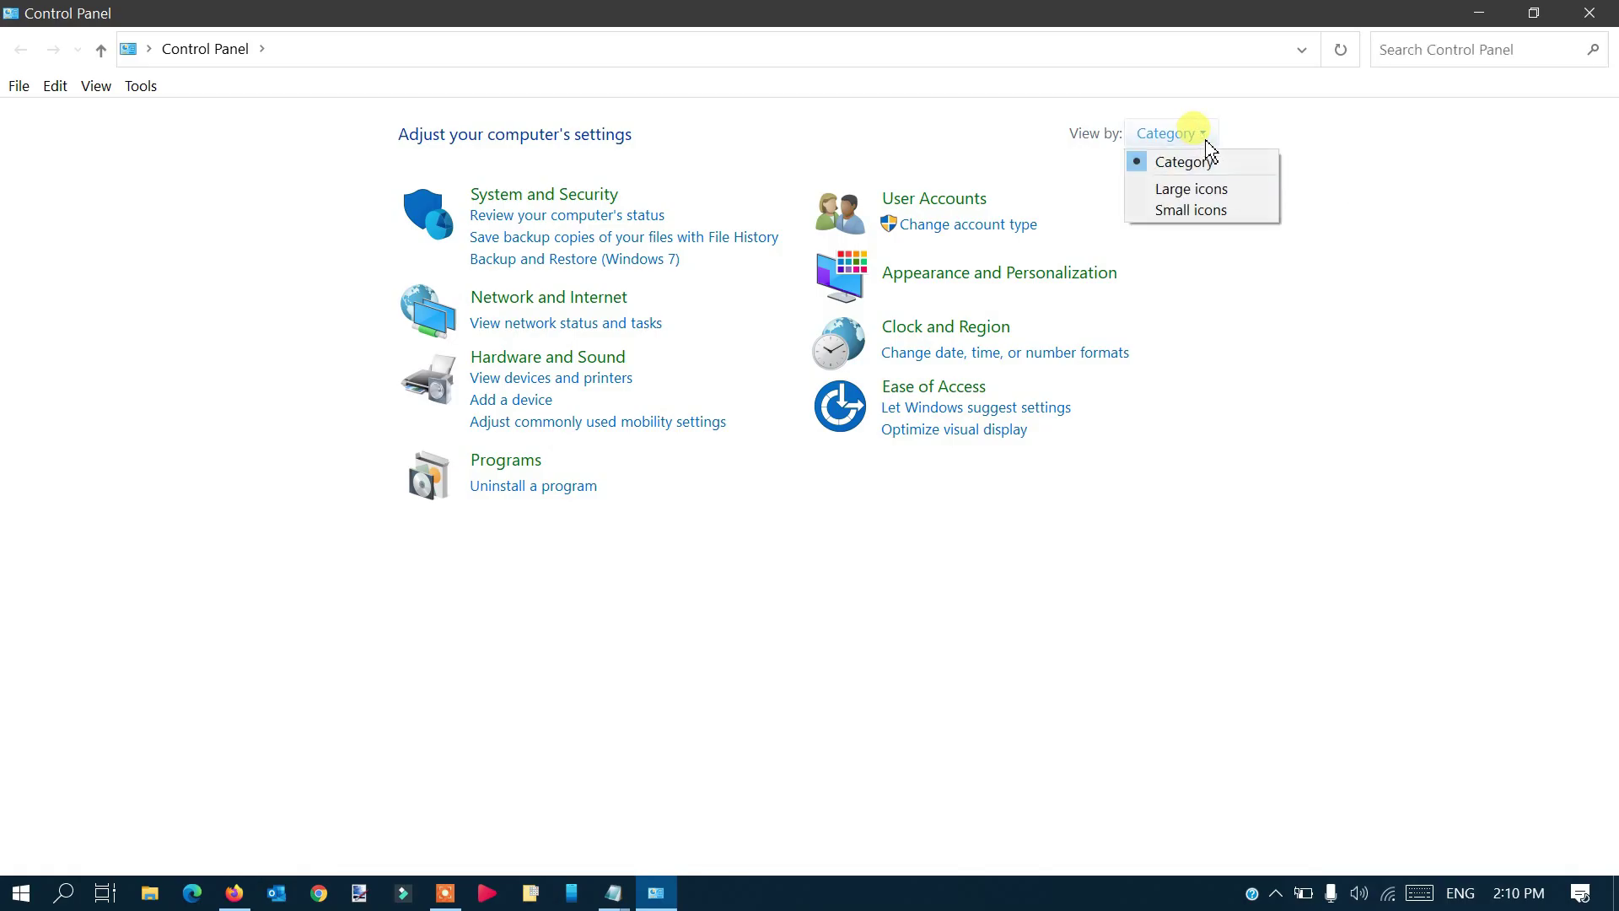
pyautogui.click(1209, 221)
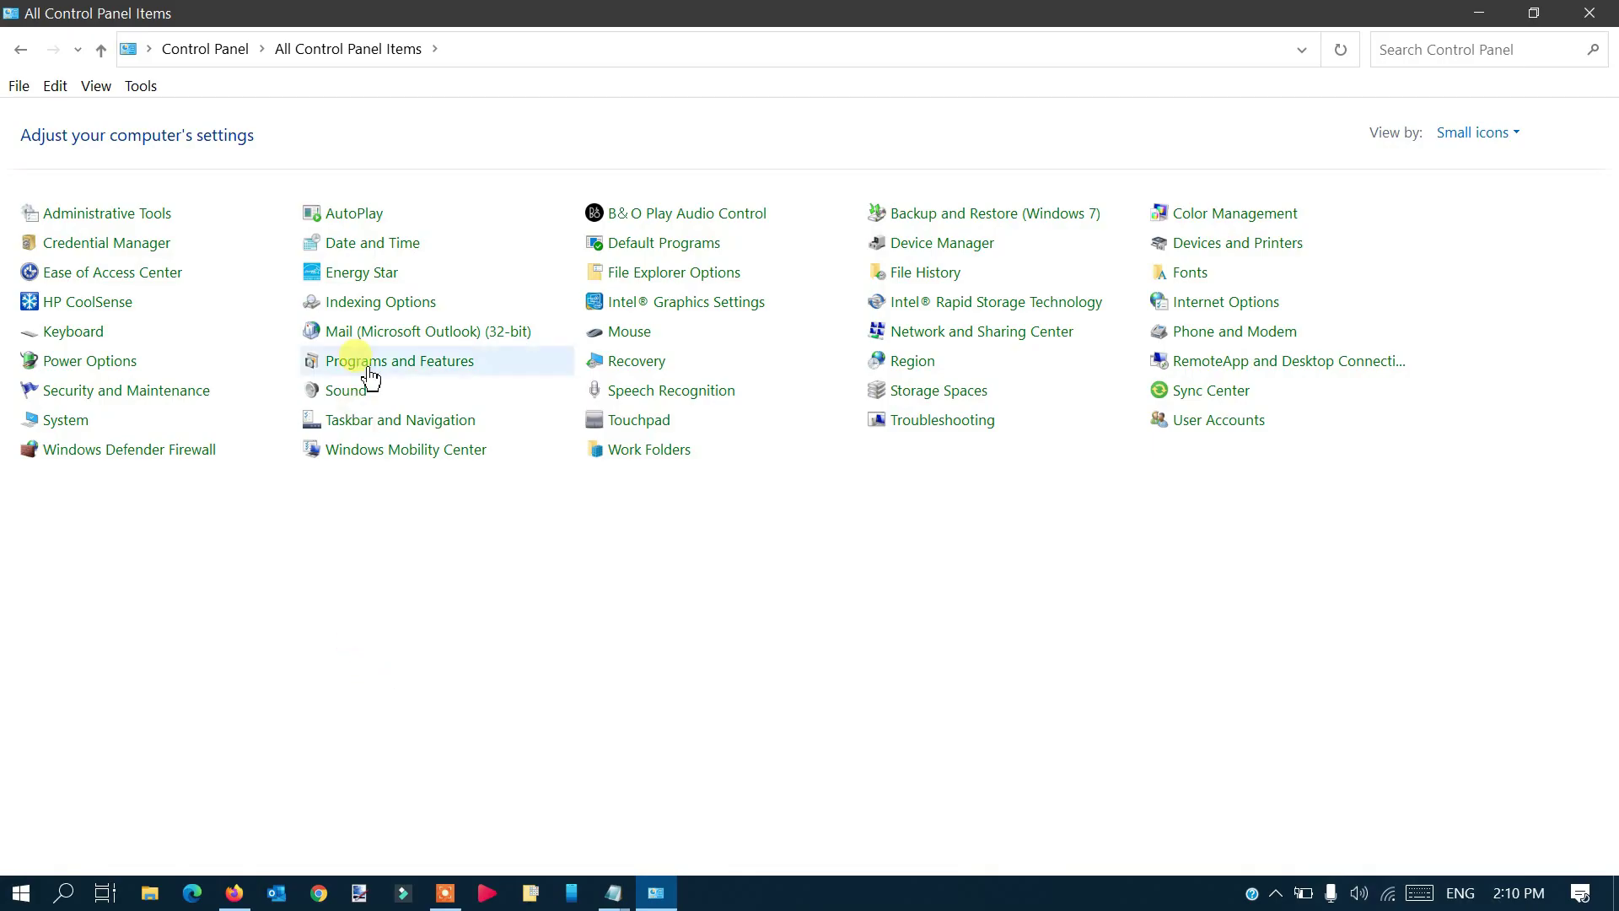
pyautogui.click(460, 331)
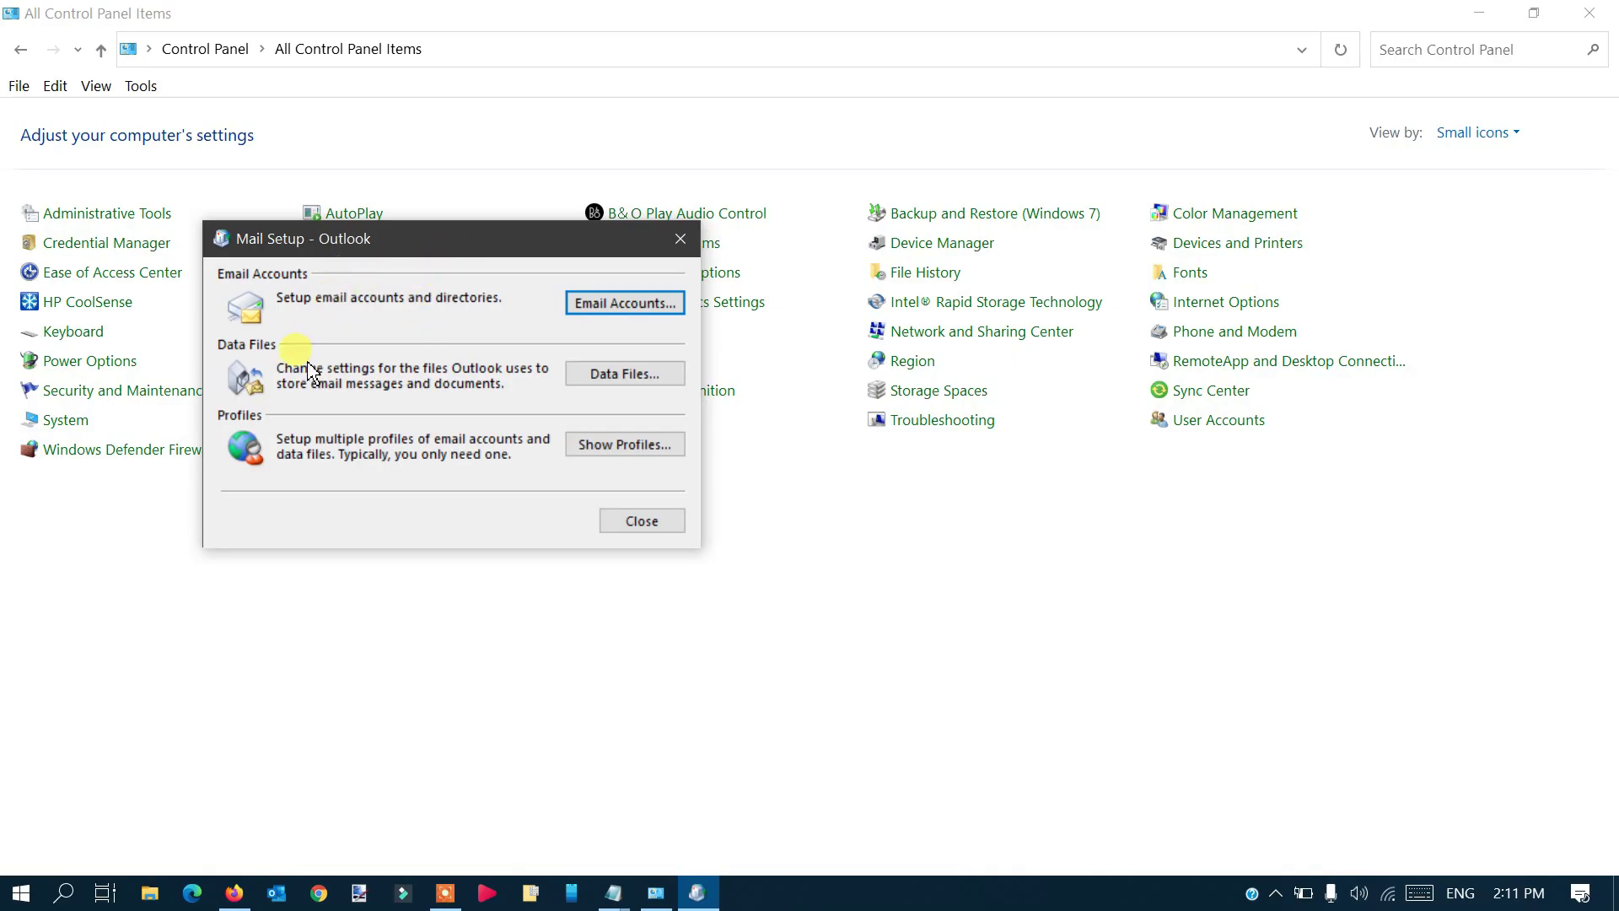
# In Data Files, select the .pst entry and open its Documents\Outlook Files location.
pyautogui.click(633, 378)
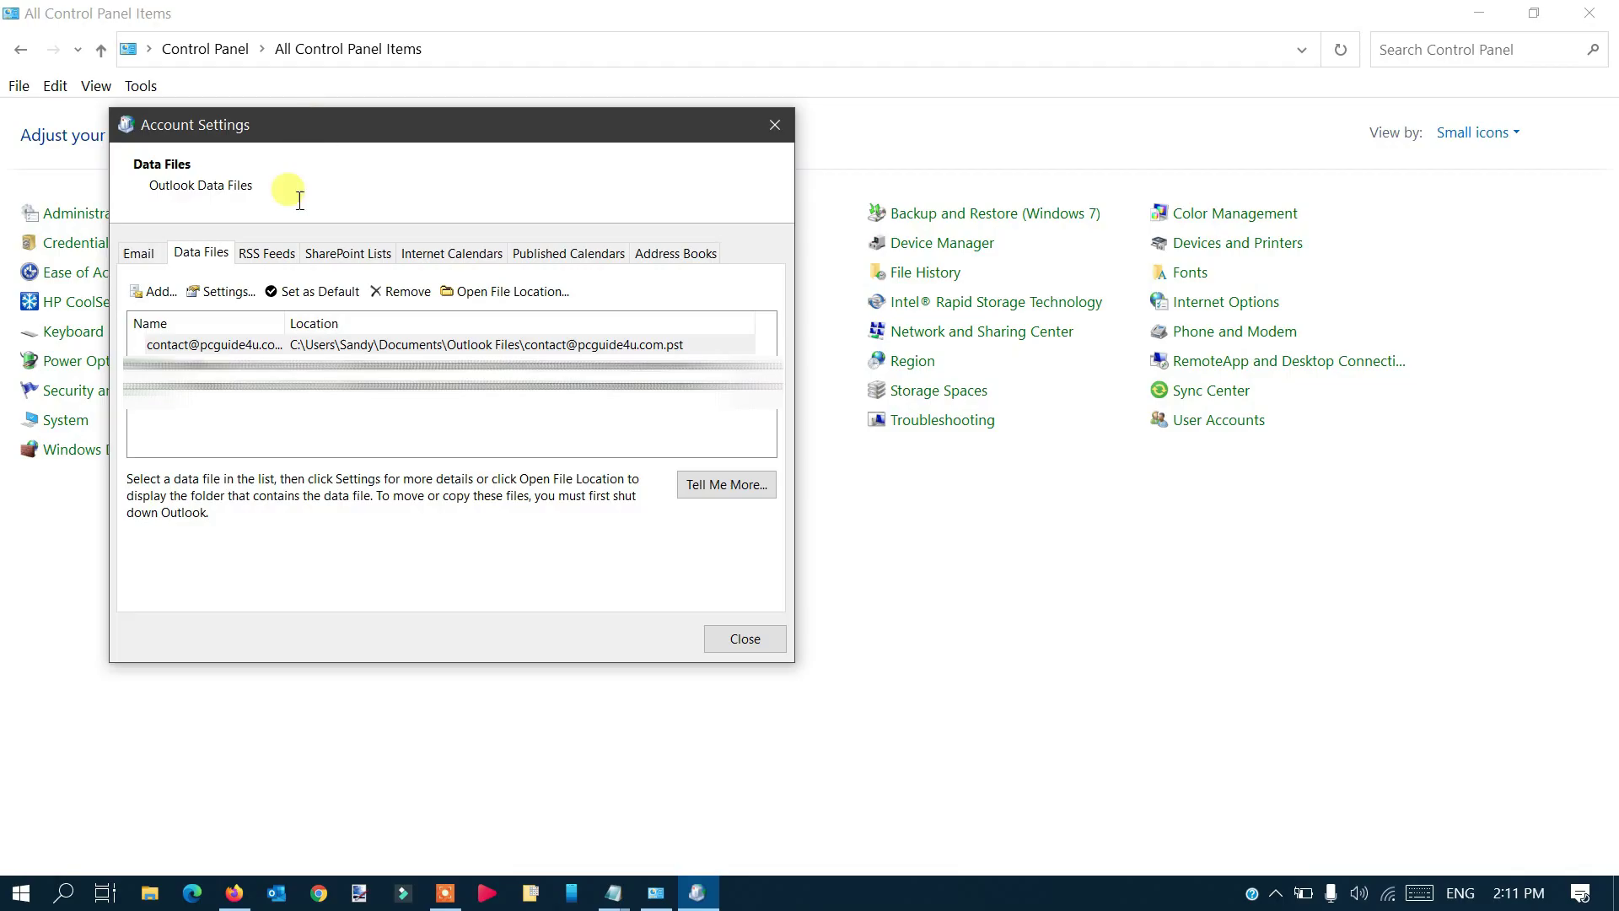
pyautogui.click(262, 347)
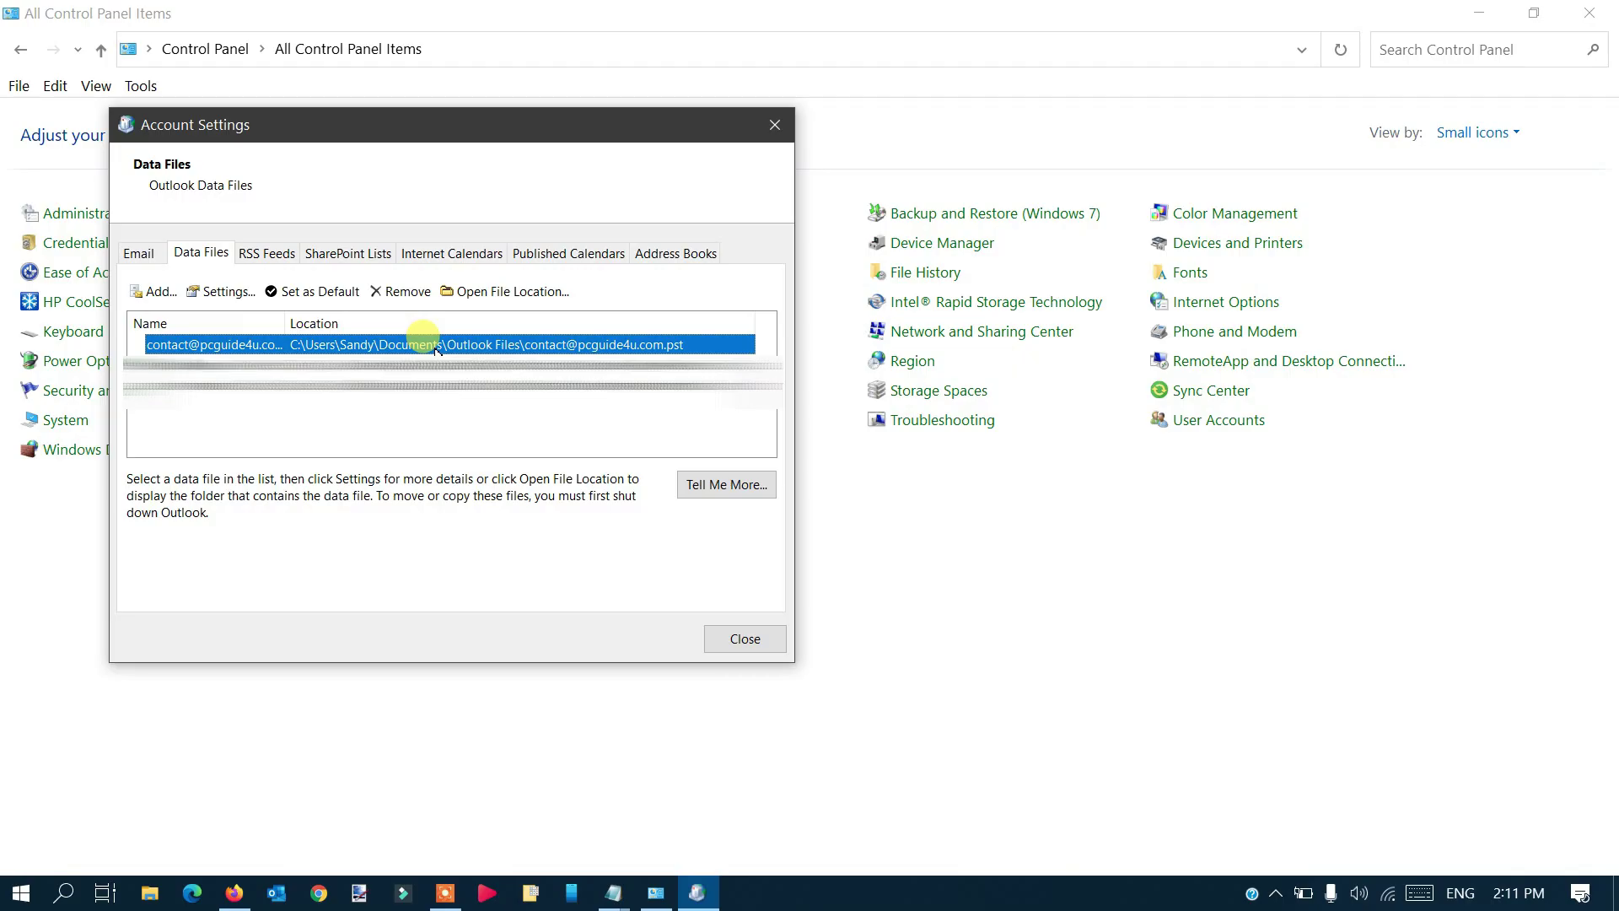
pyautogui.click(507, 298)
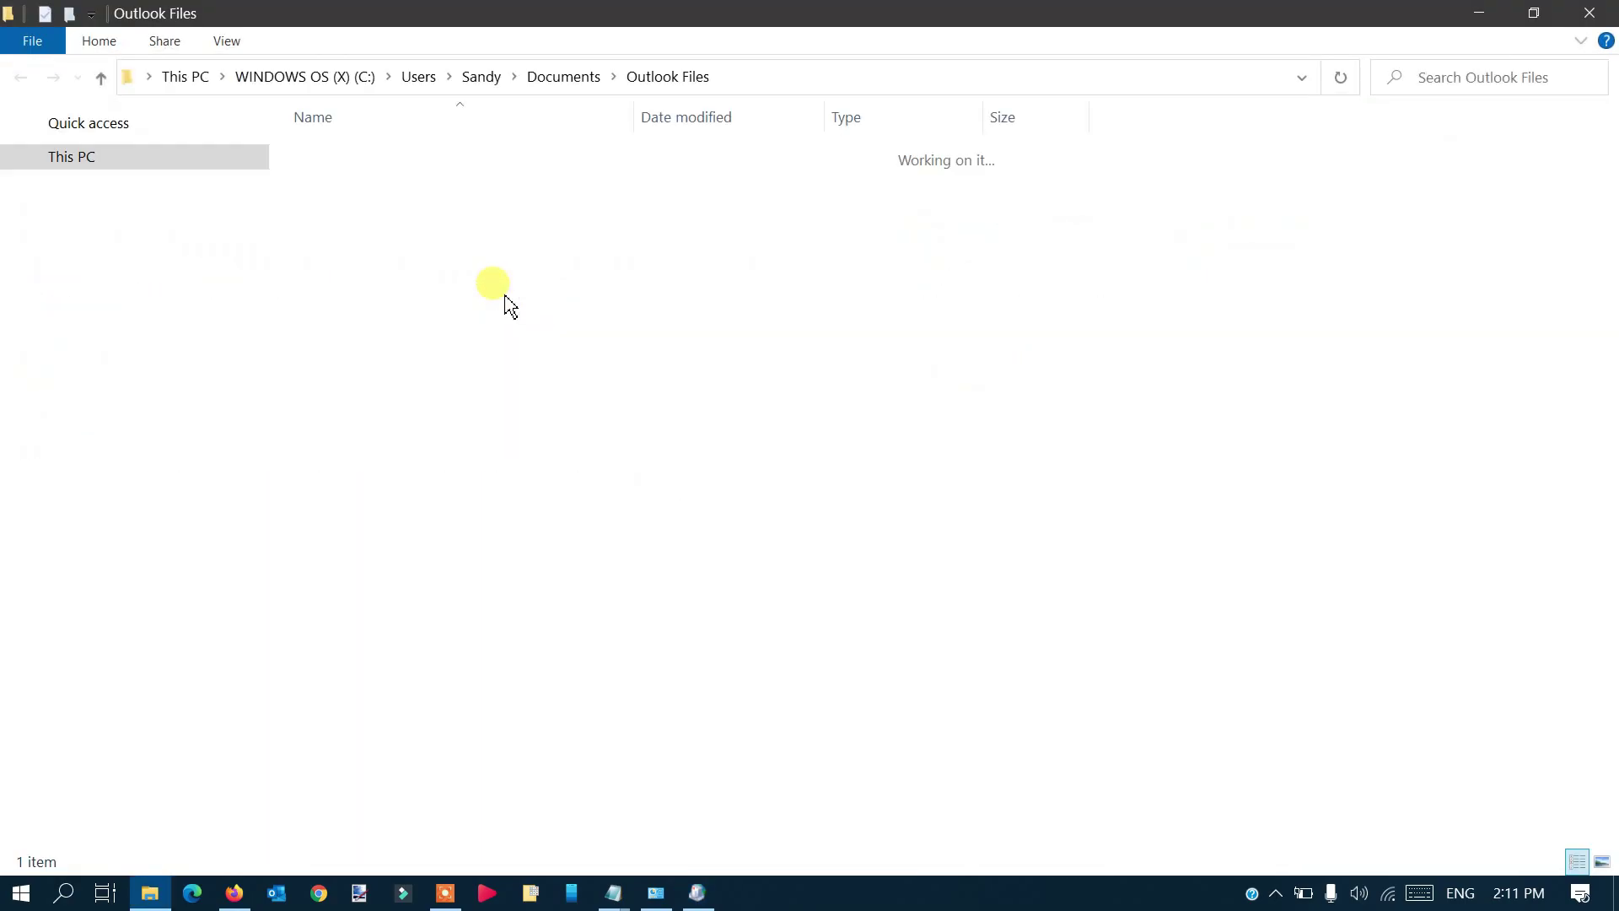
# Cut the 506,433 KB Outlook data file from the Outlook Files folder.
pyautogui.click(476, 302)
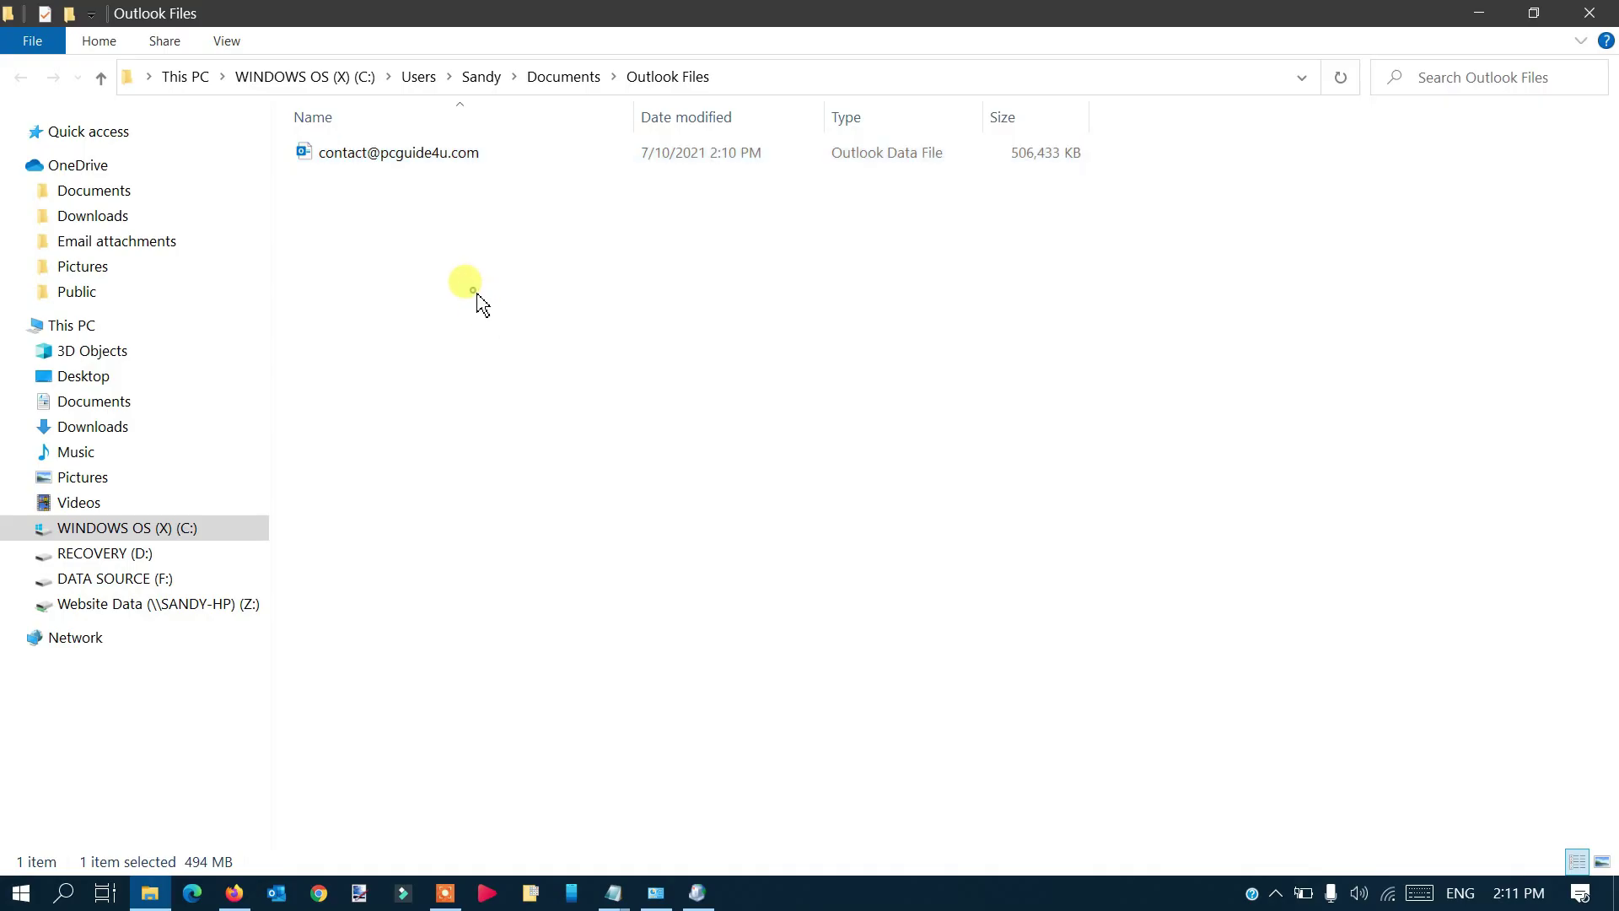
pyautogui.click(479, 156)
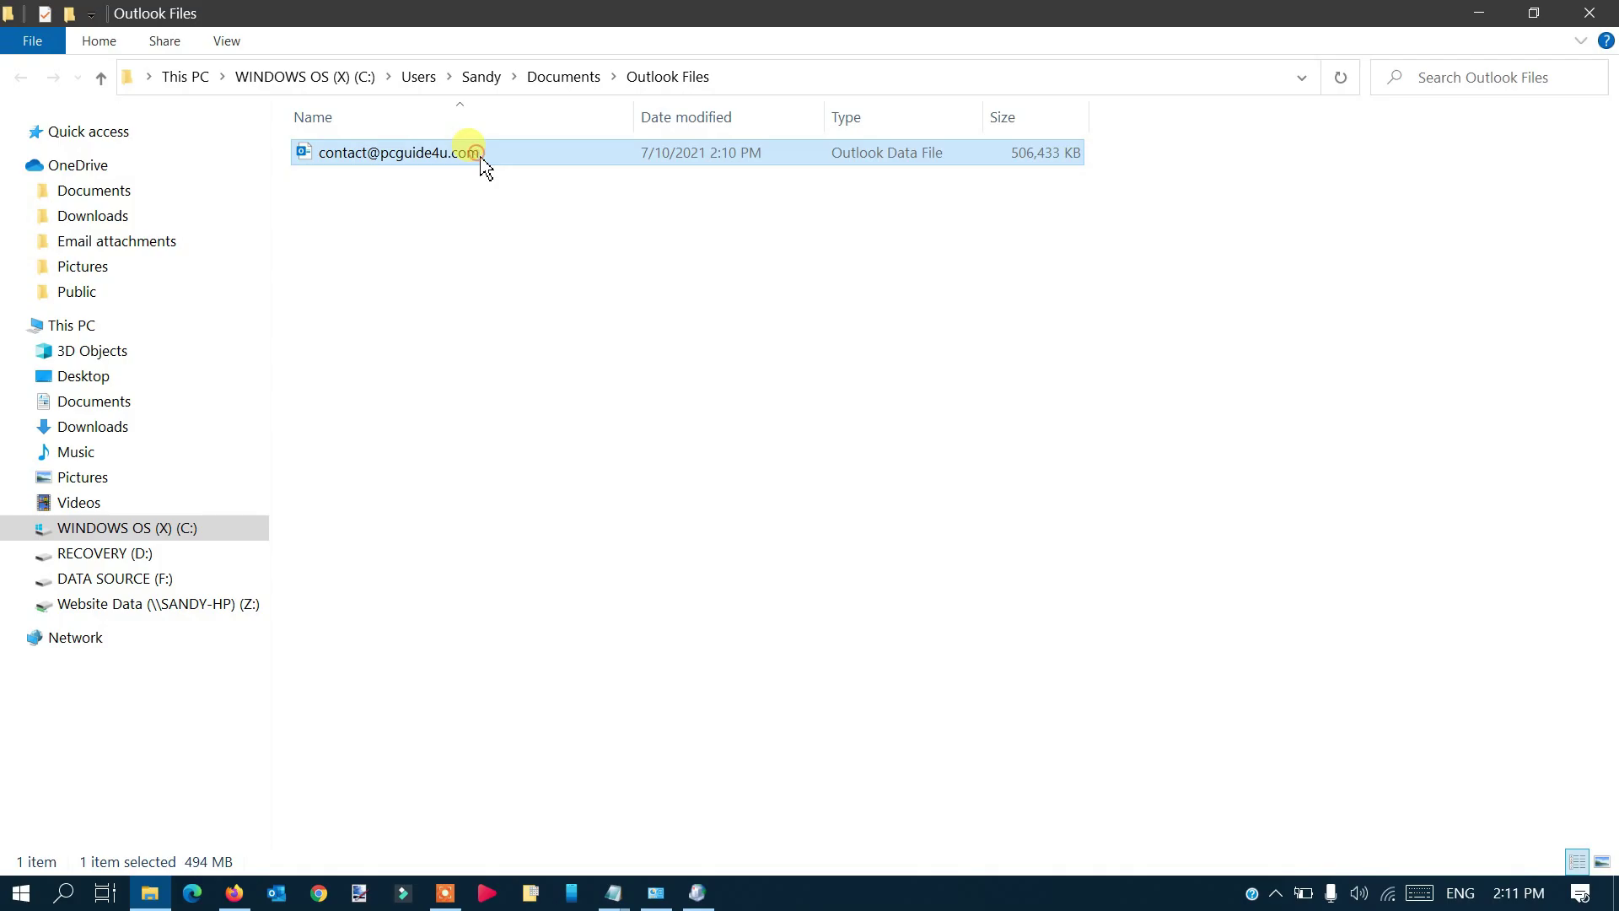
pyautogui.rightClick(479, 155)
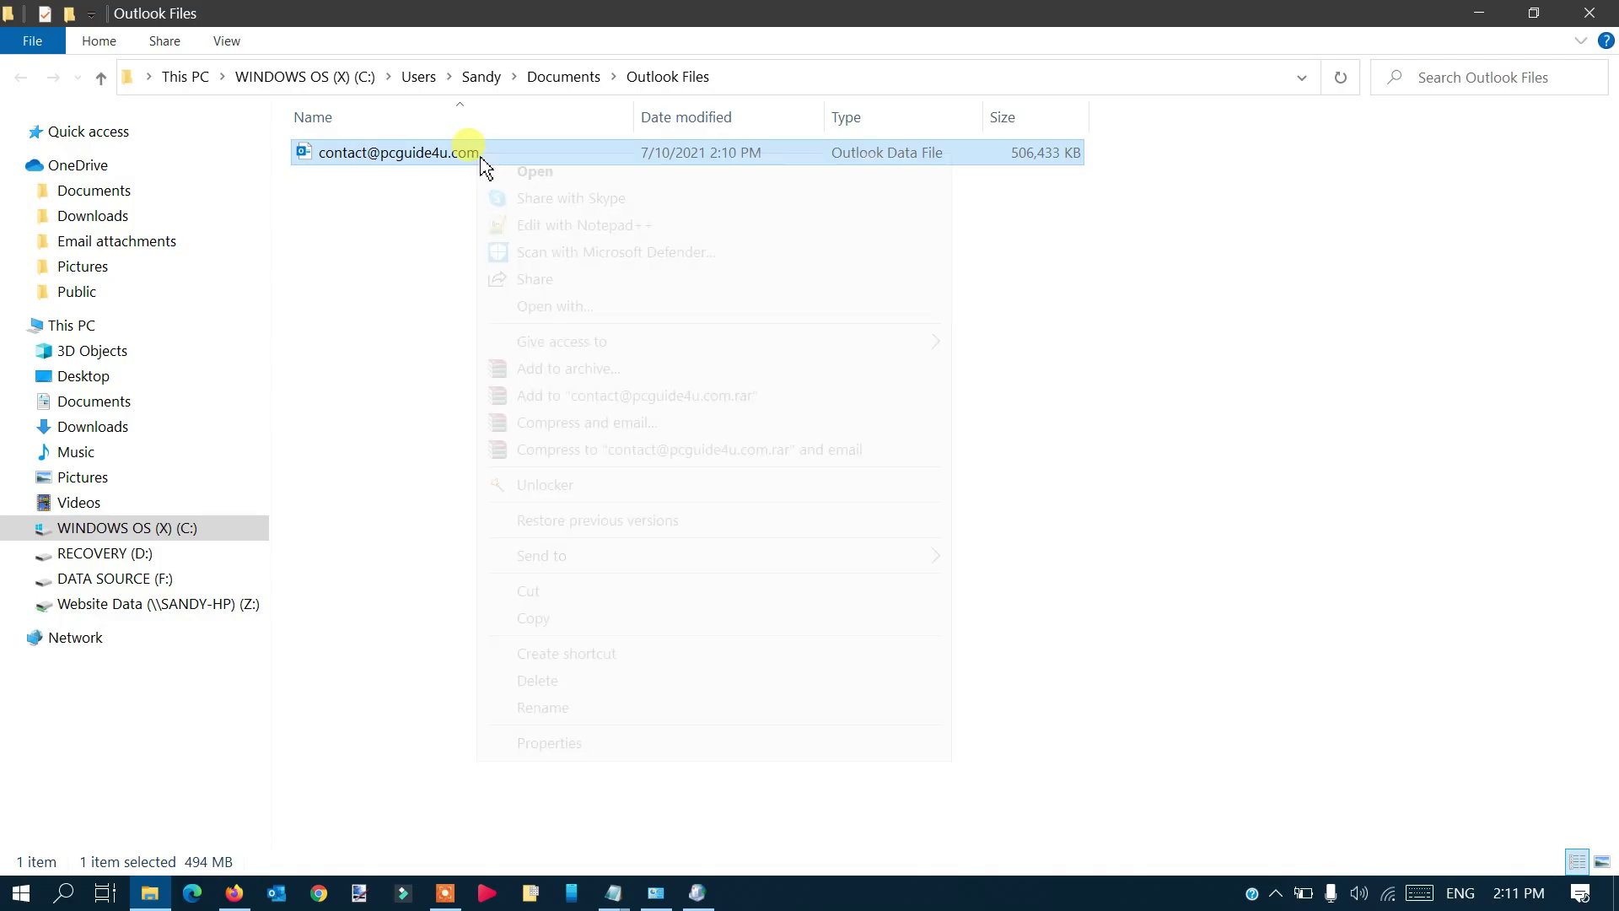
pyautogui.click(637, 593)
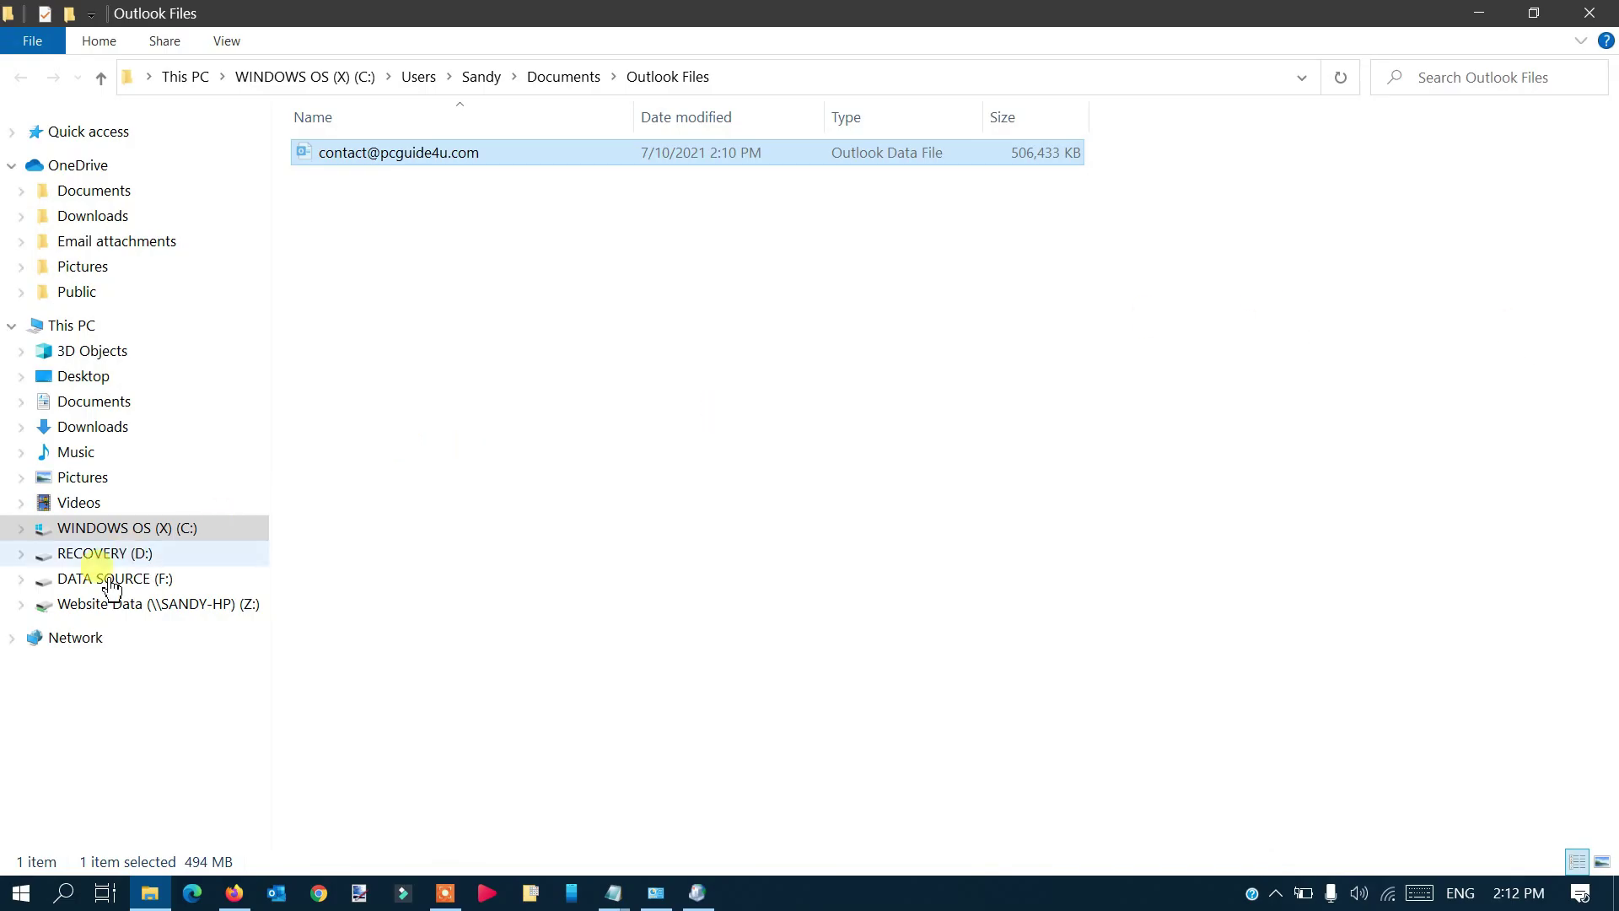
# Create a new folder named 'Outlook Folder' on the C: drive and open it.
pyautogui.click(185, 327)
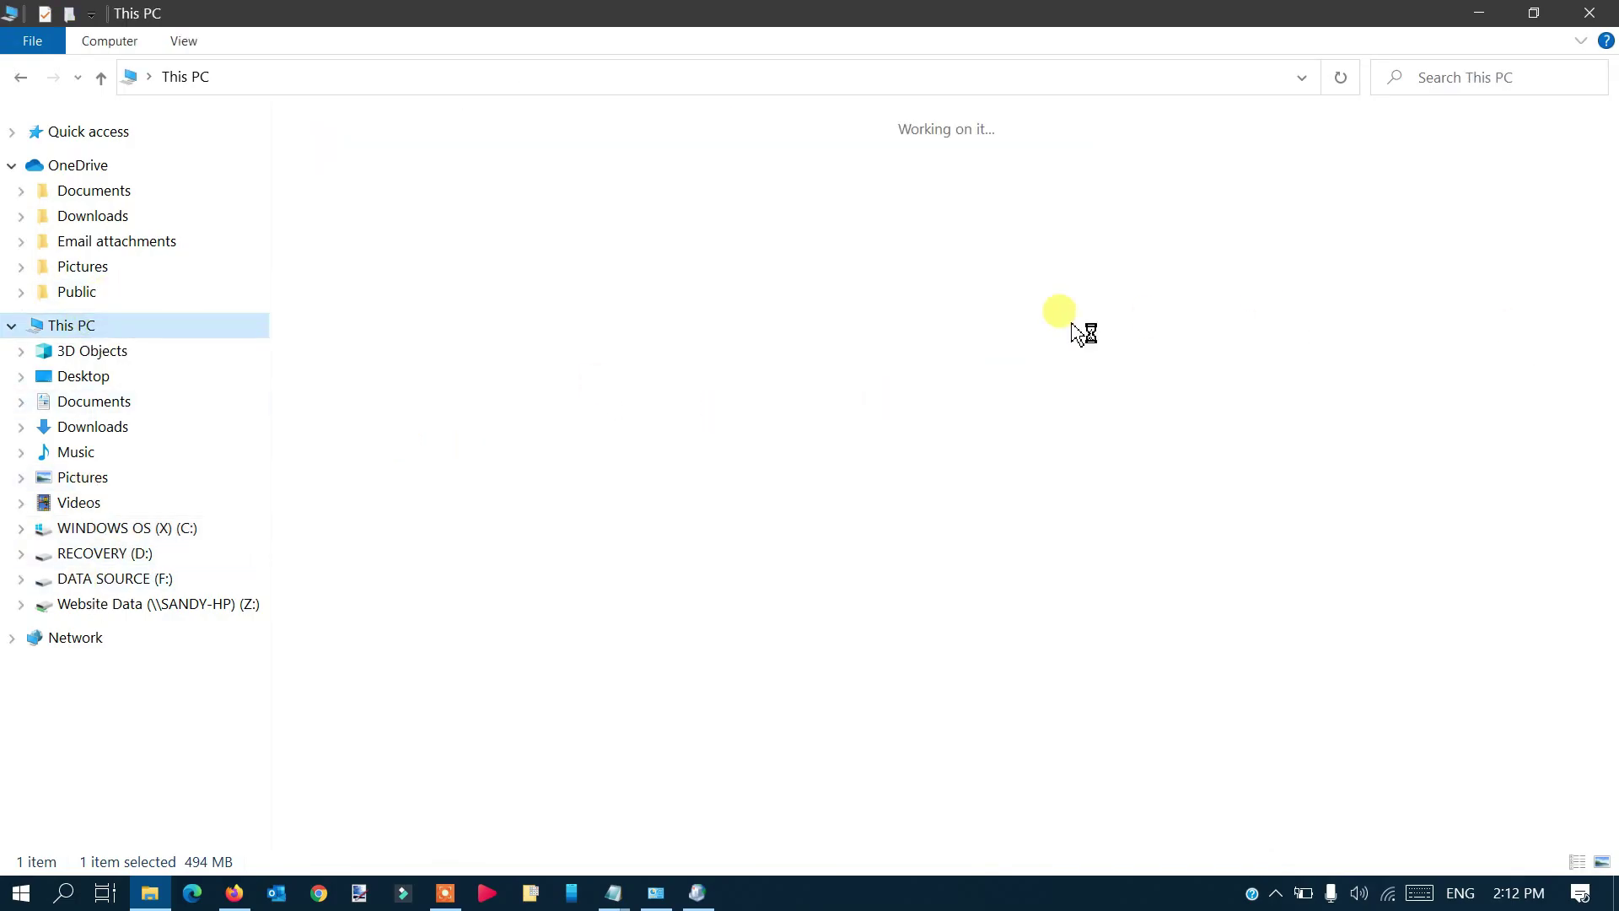
pyautogui.doubleClick(444, 334)
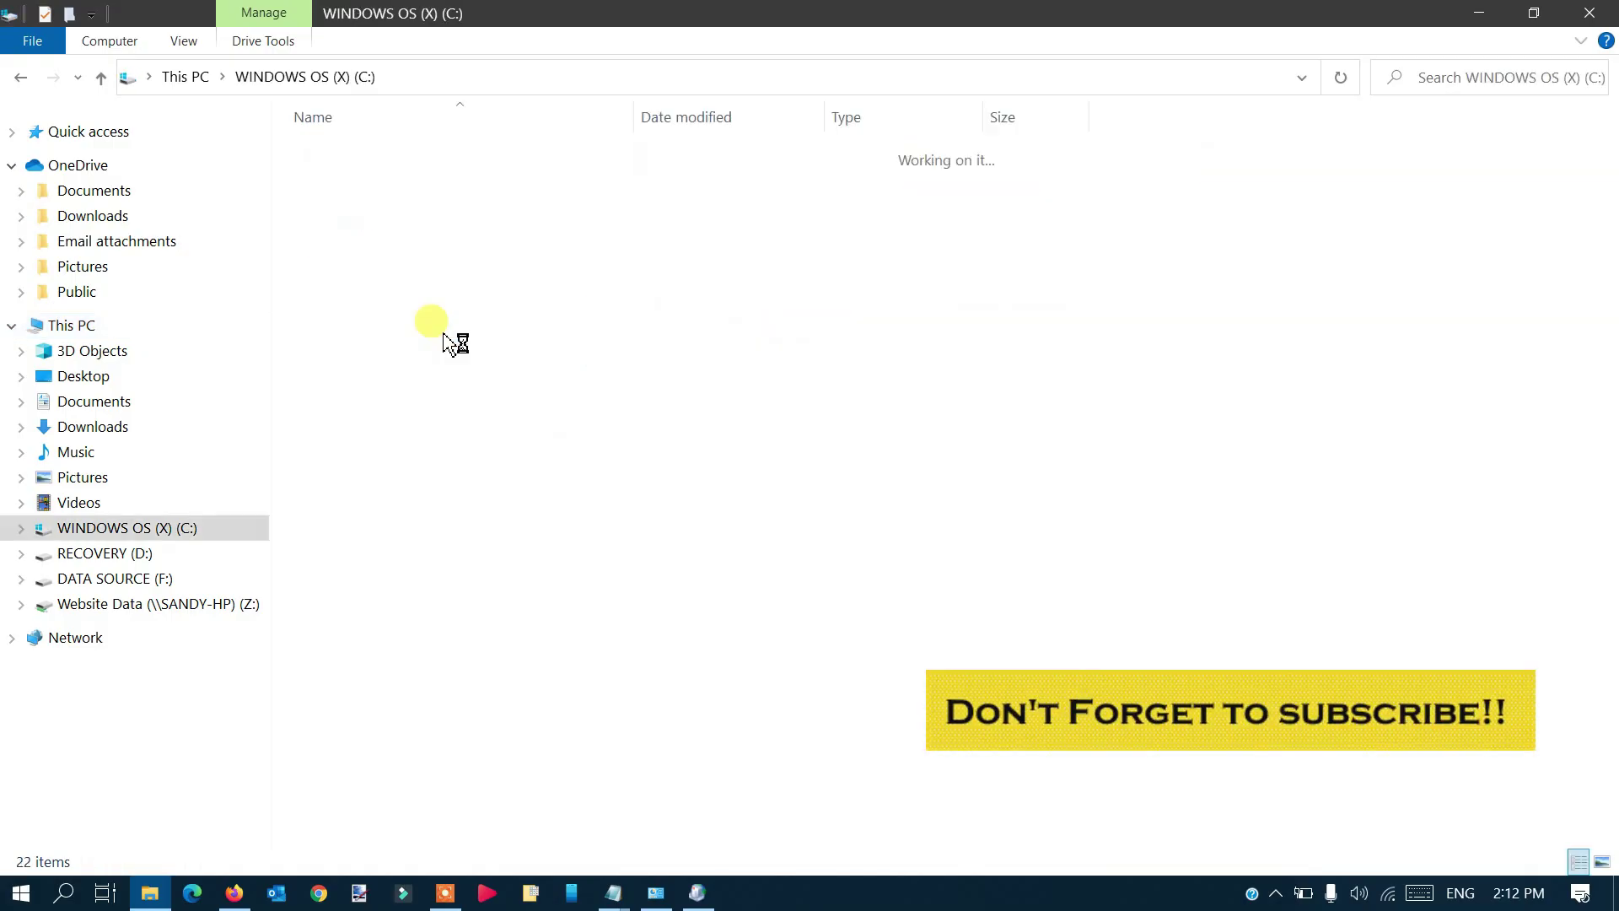
pyautogui.rightClick(459, 782)
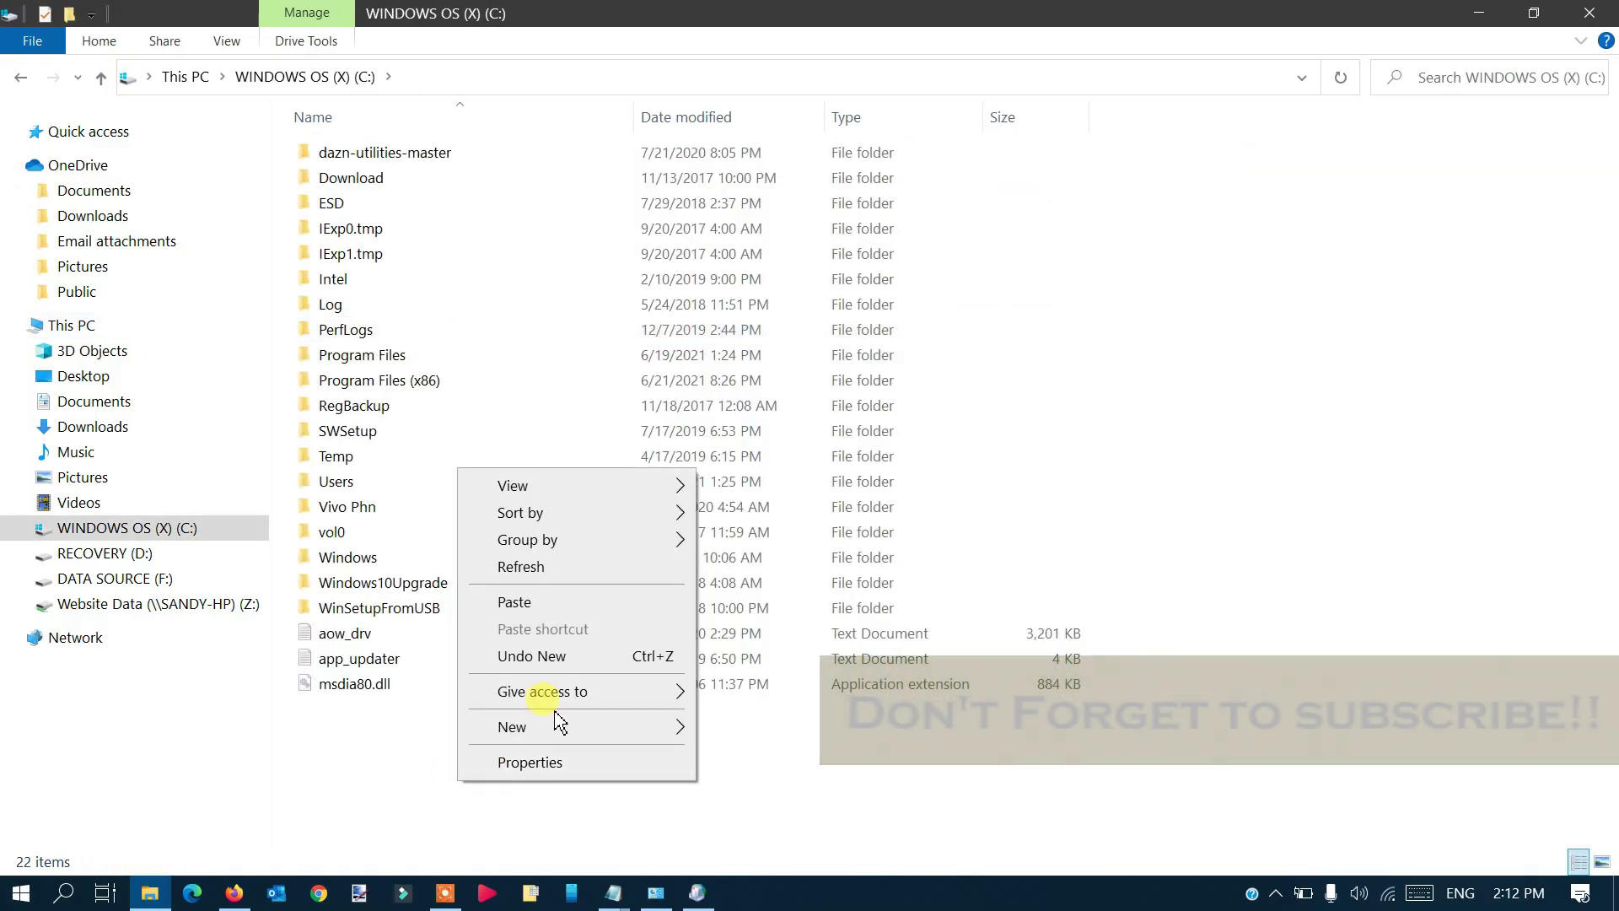
pyautogui.moveTo(556, 726)
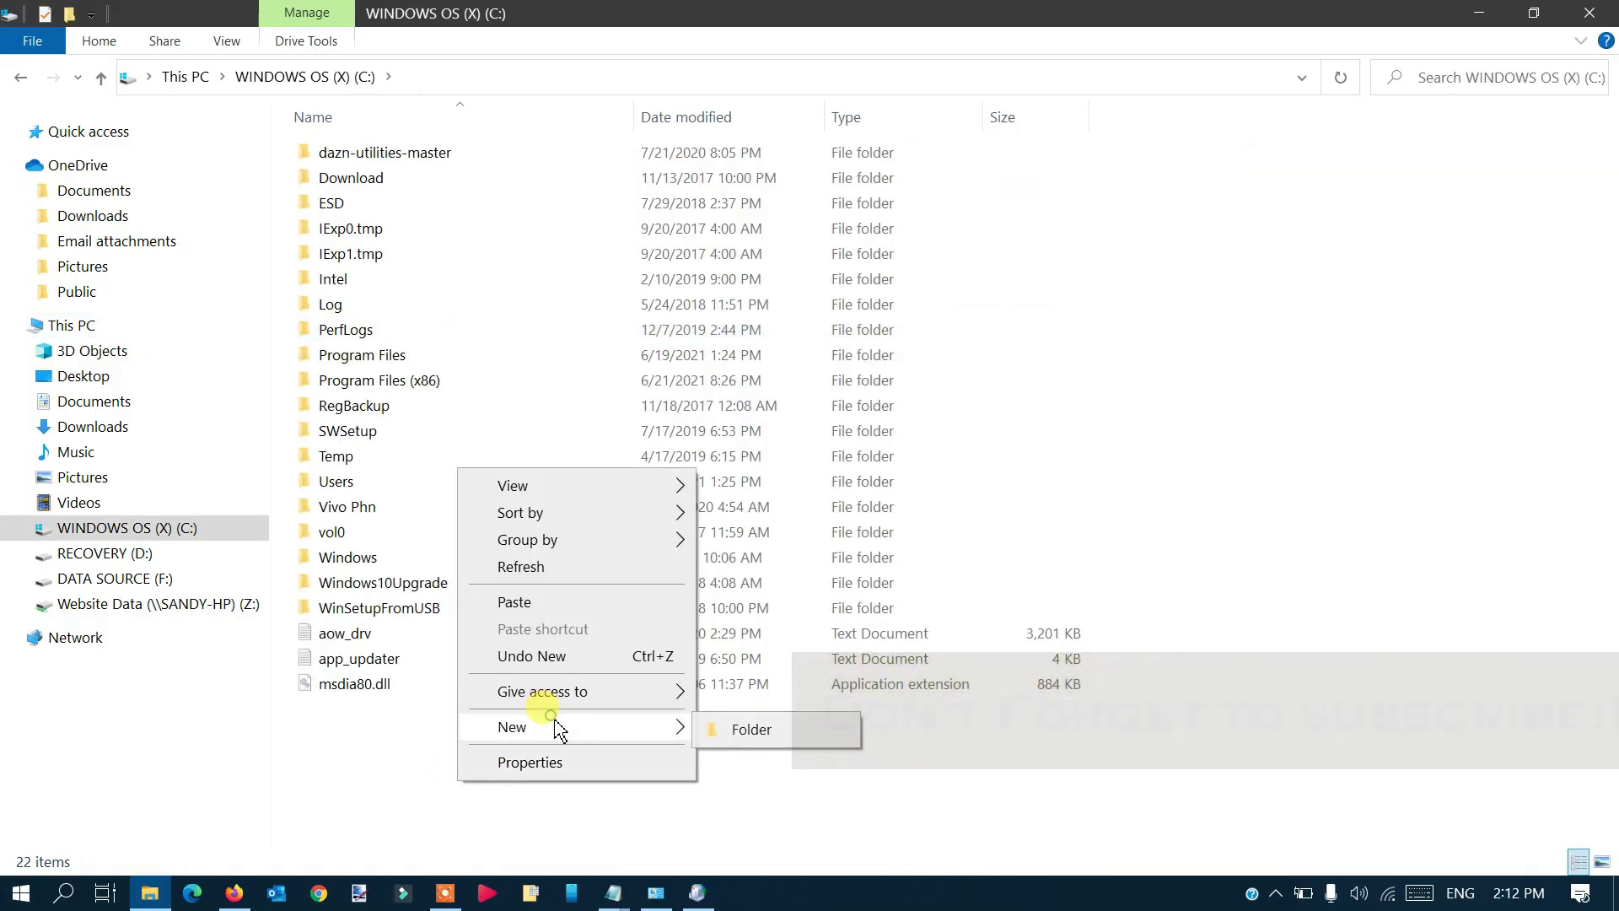
pyautogui.click(763, 740)
pyautogui.write('Outlook')
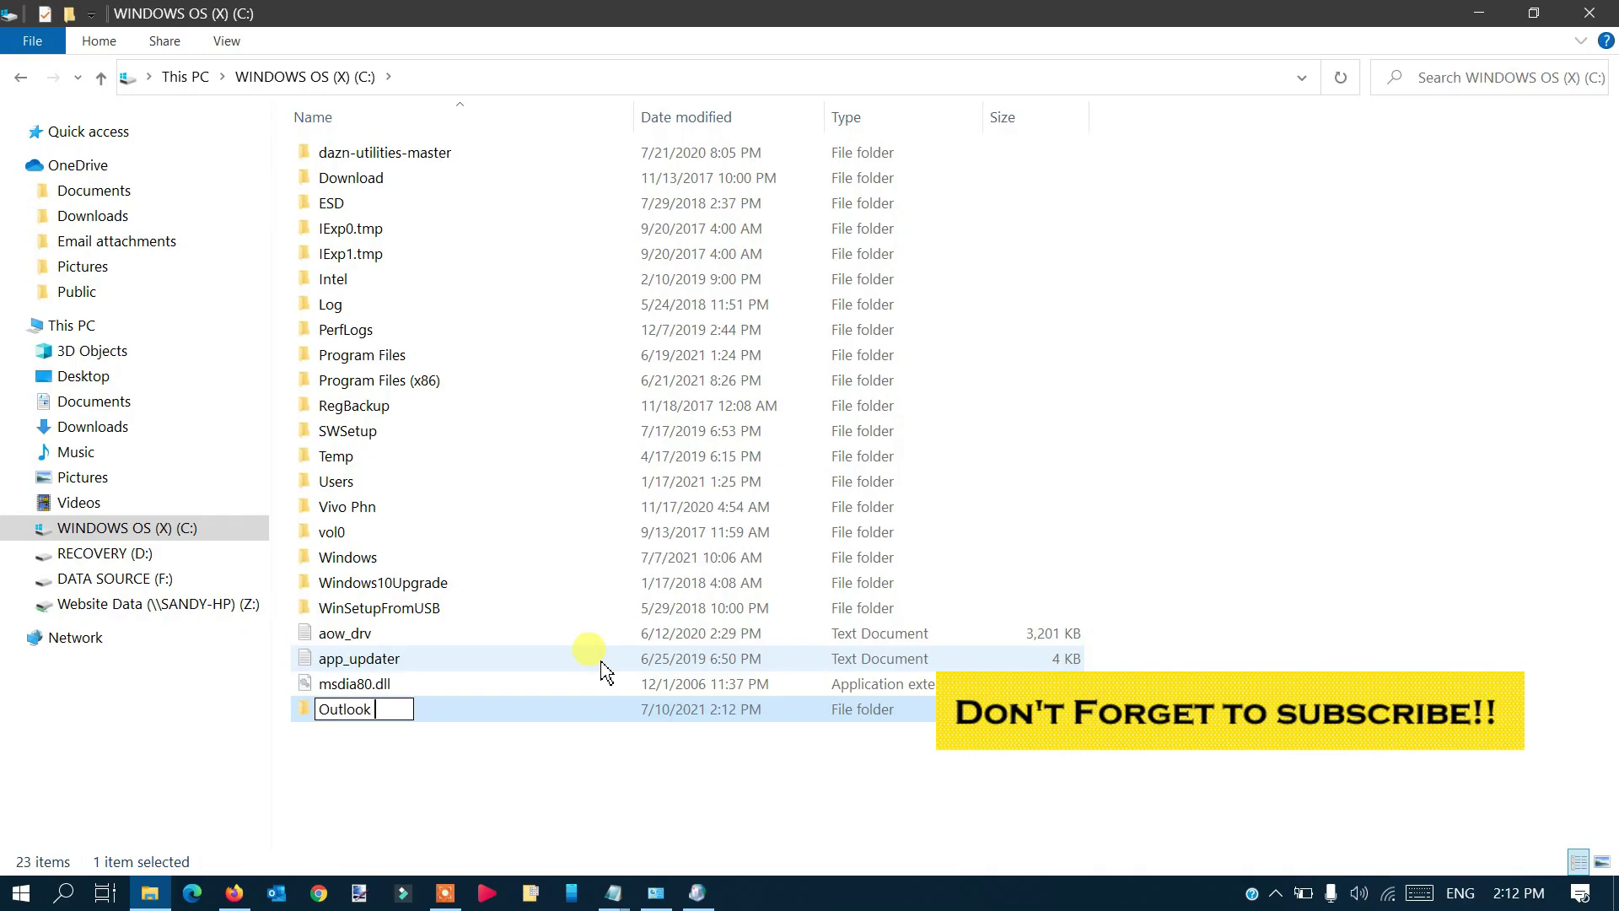
pyautogui.write(' Folder')
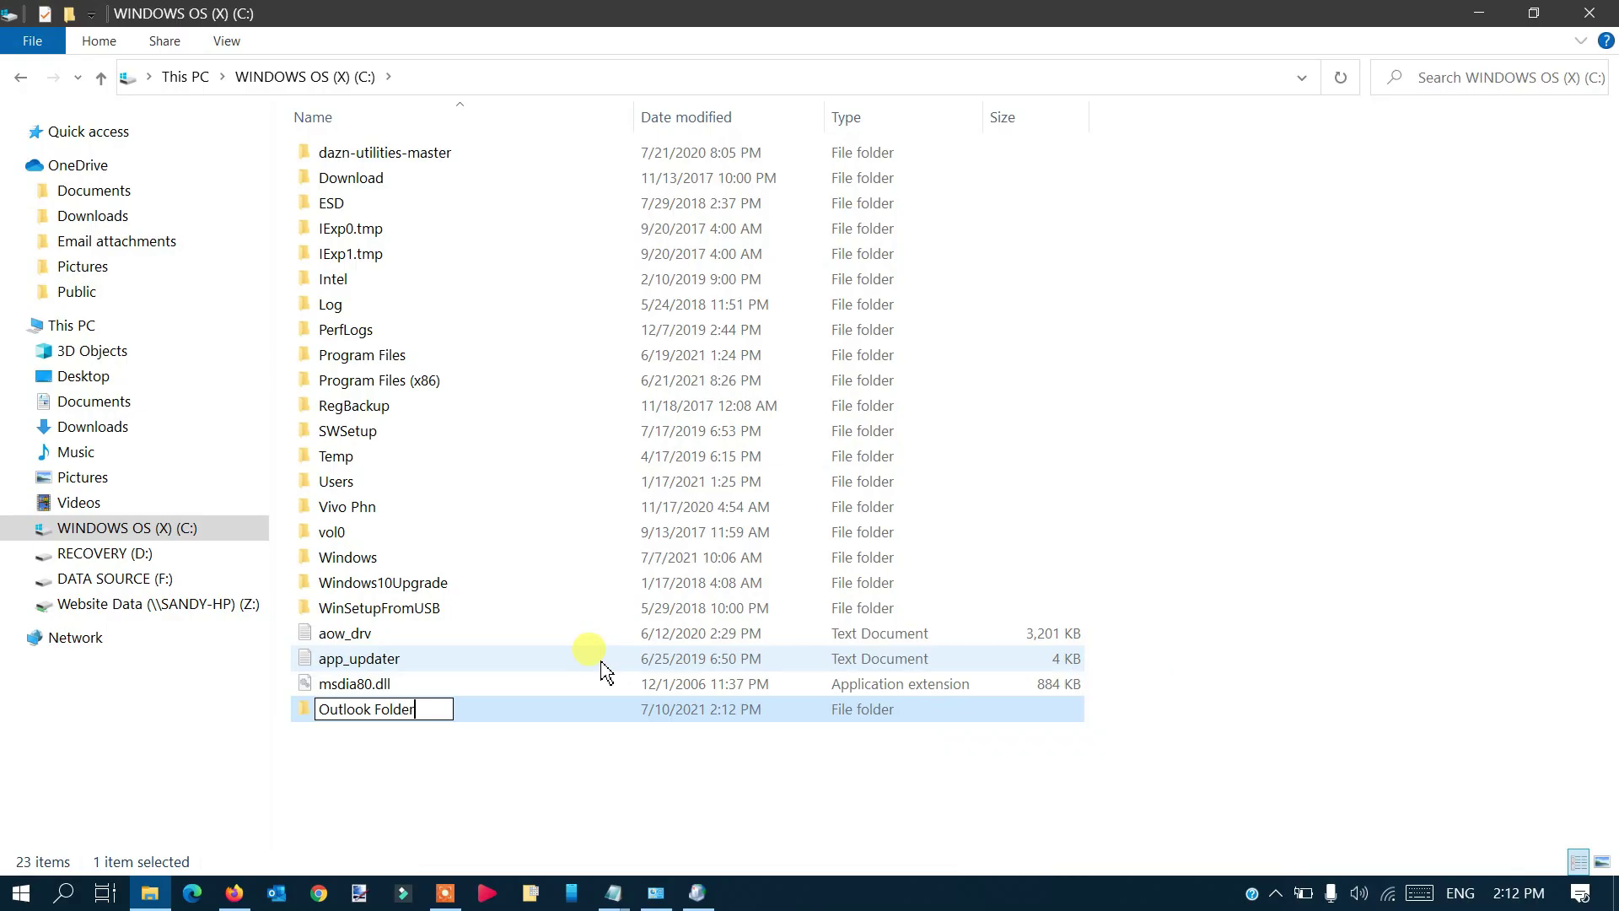
pyautogui.click(388, 722)
pyautogui.click(387, 722)
pyautogui.doubleClick(429, 723)
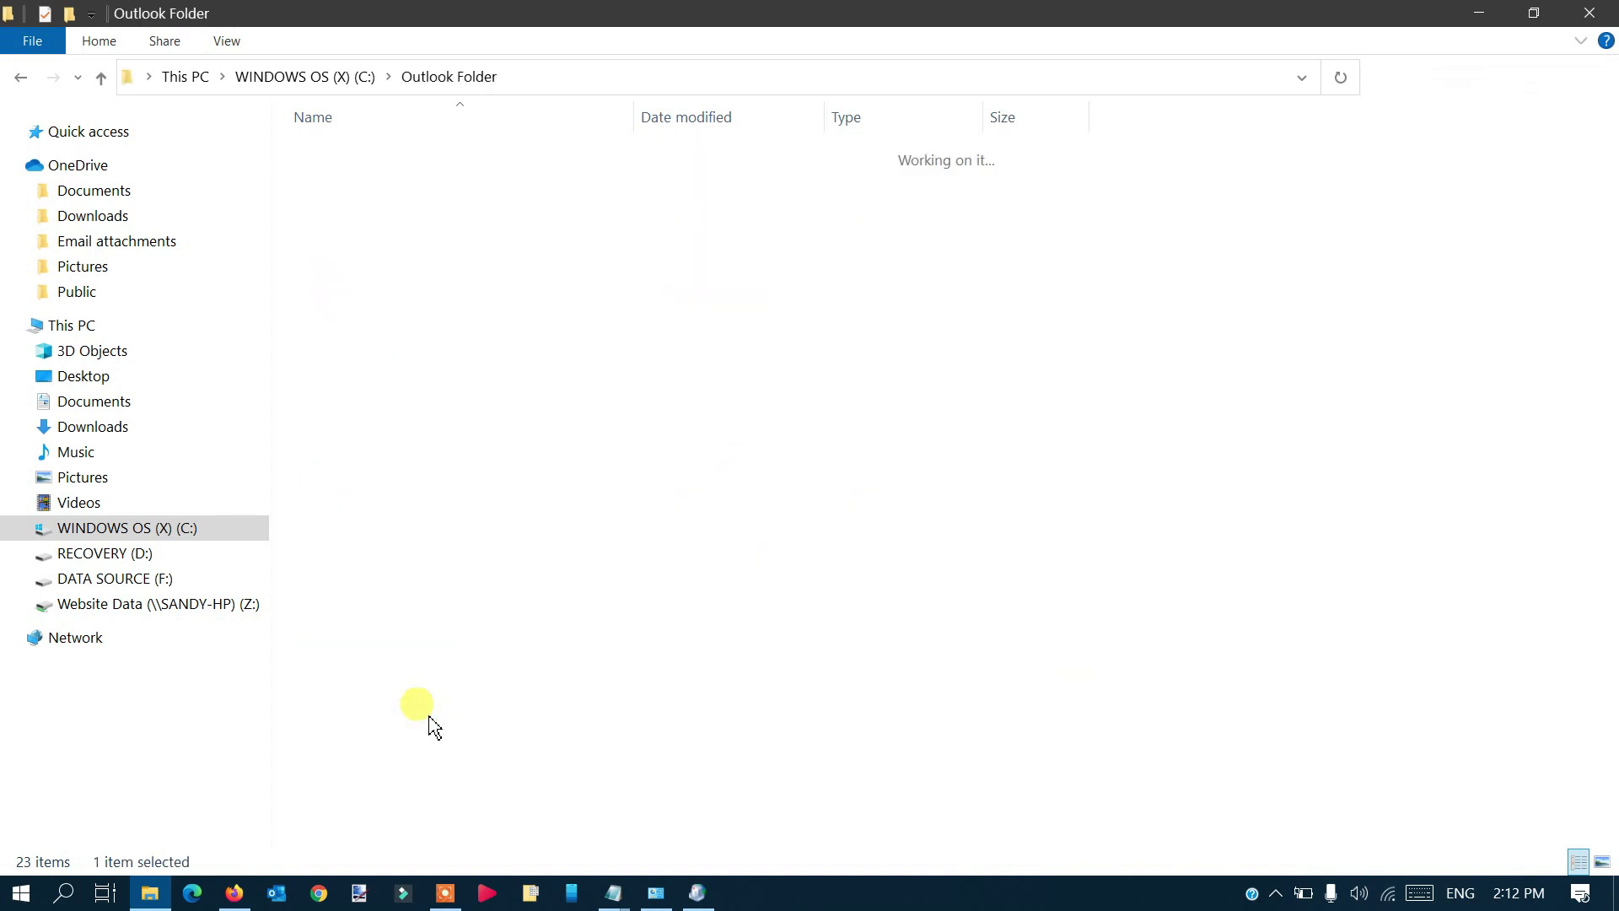
# Paste the Outlook data file into Outlook Folder and refresh to confirm it arrived.
pyautogui.rightClick(597, 243)
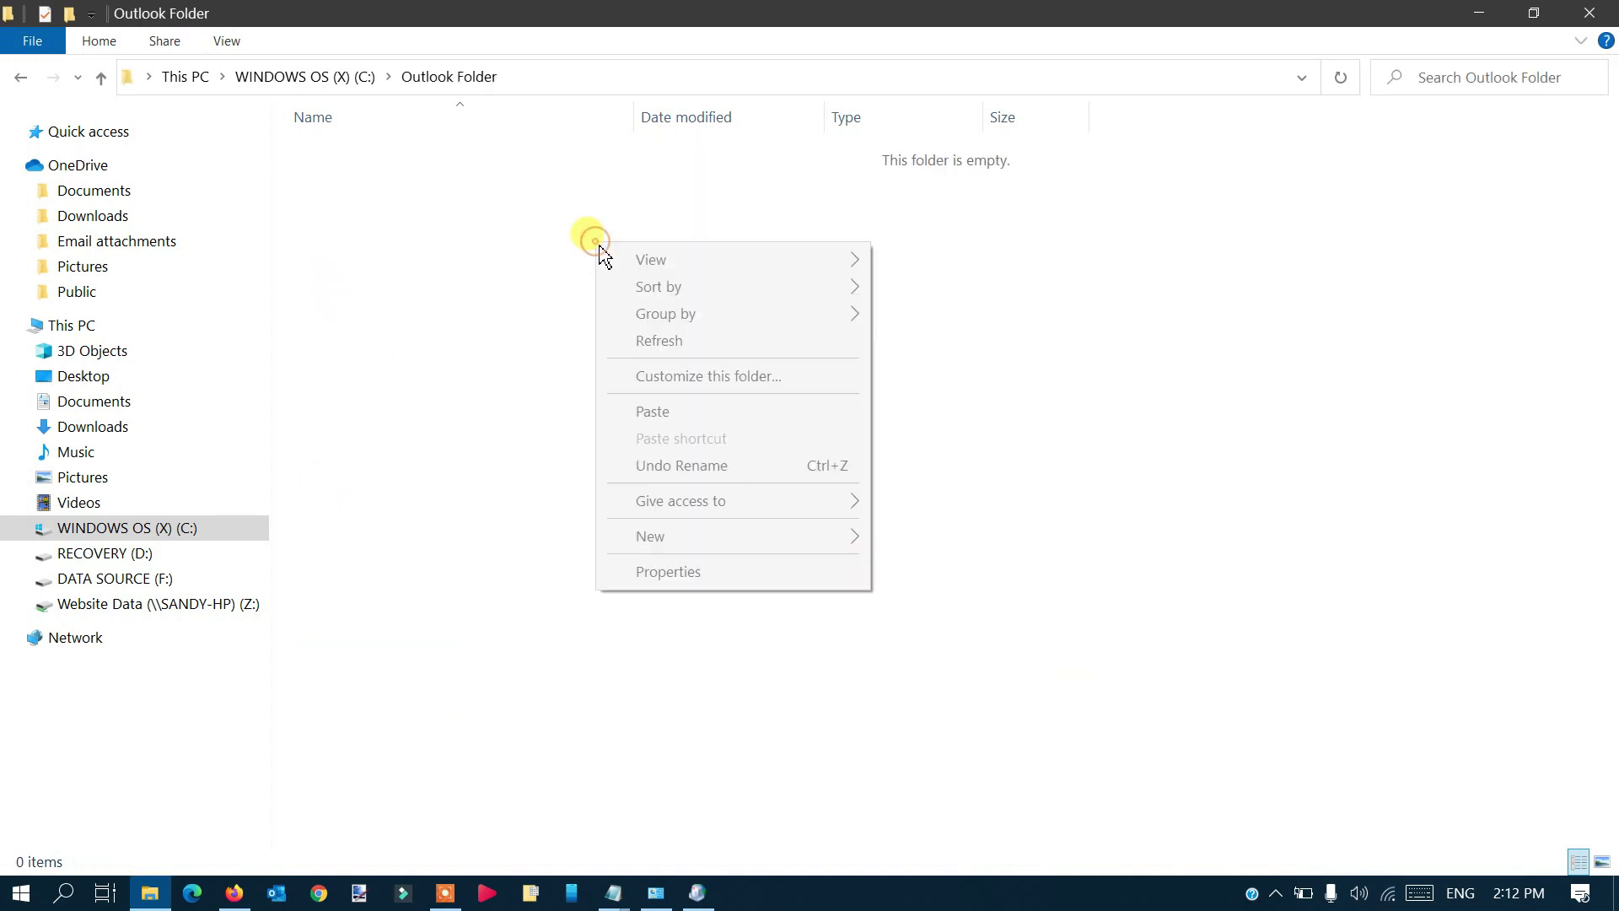
pyautogui.click(671, 426)
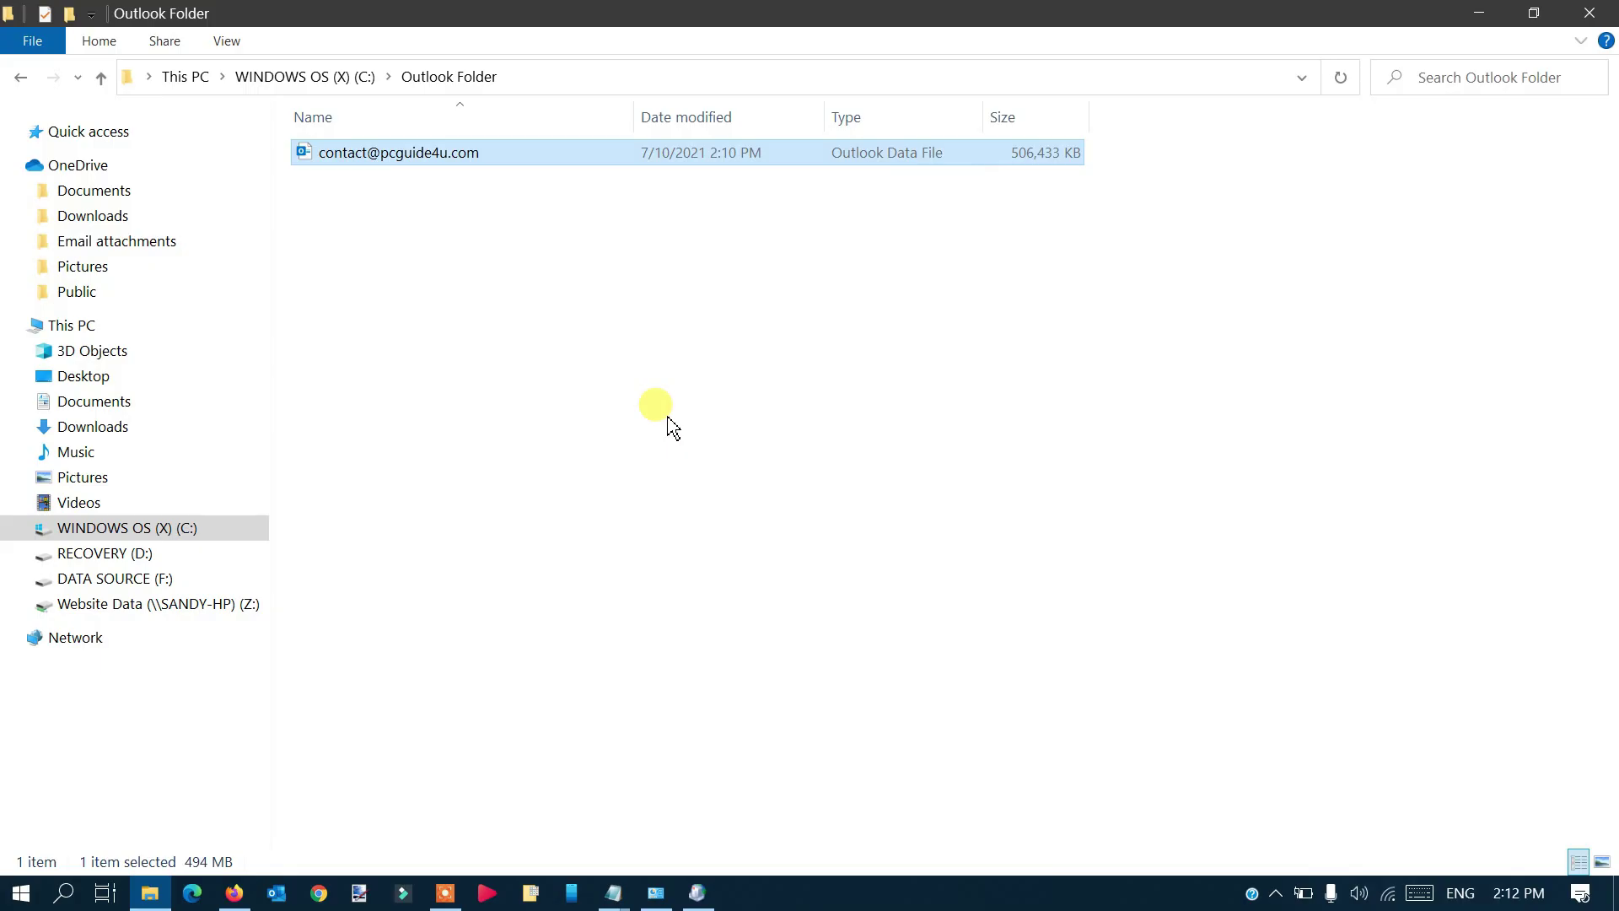
pyautogui.rightClick(658, 341)
pyautogui.click(707, 447)
pyautogui.click(464, 160)
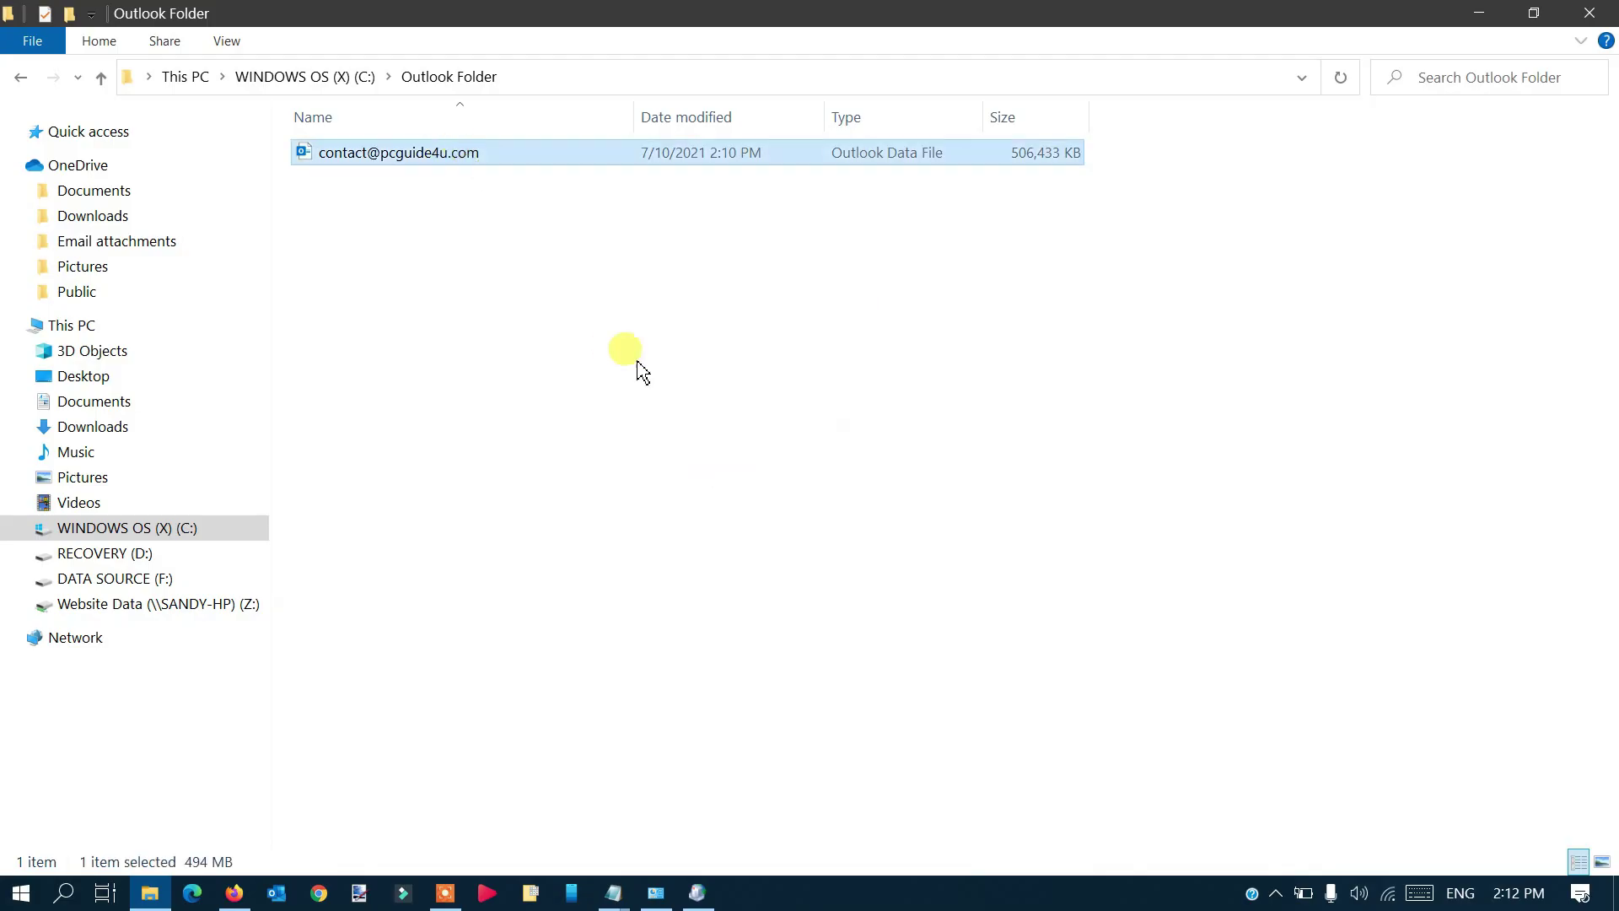
# Close File Explorer, Account Settings, Mail Setup and Control Panel, then refresh the desktop.
pyautogui.click(1590, 12)
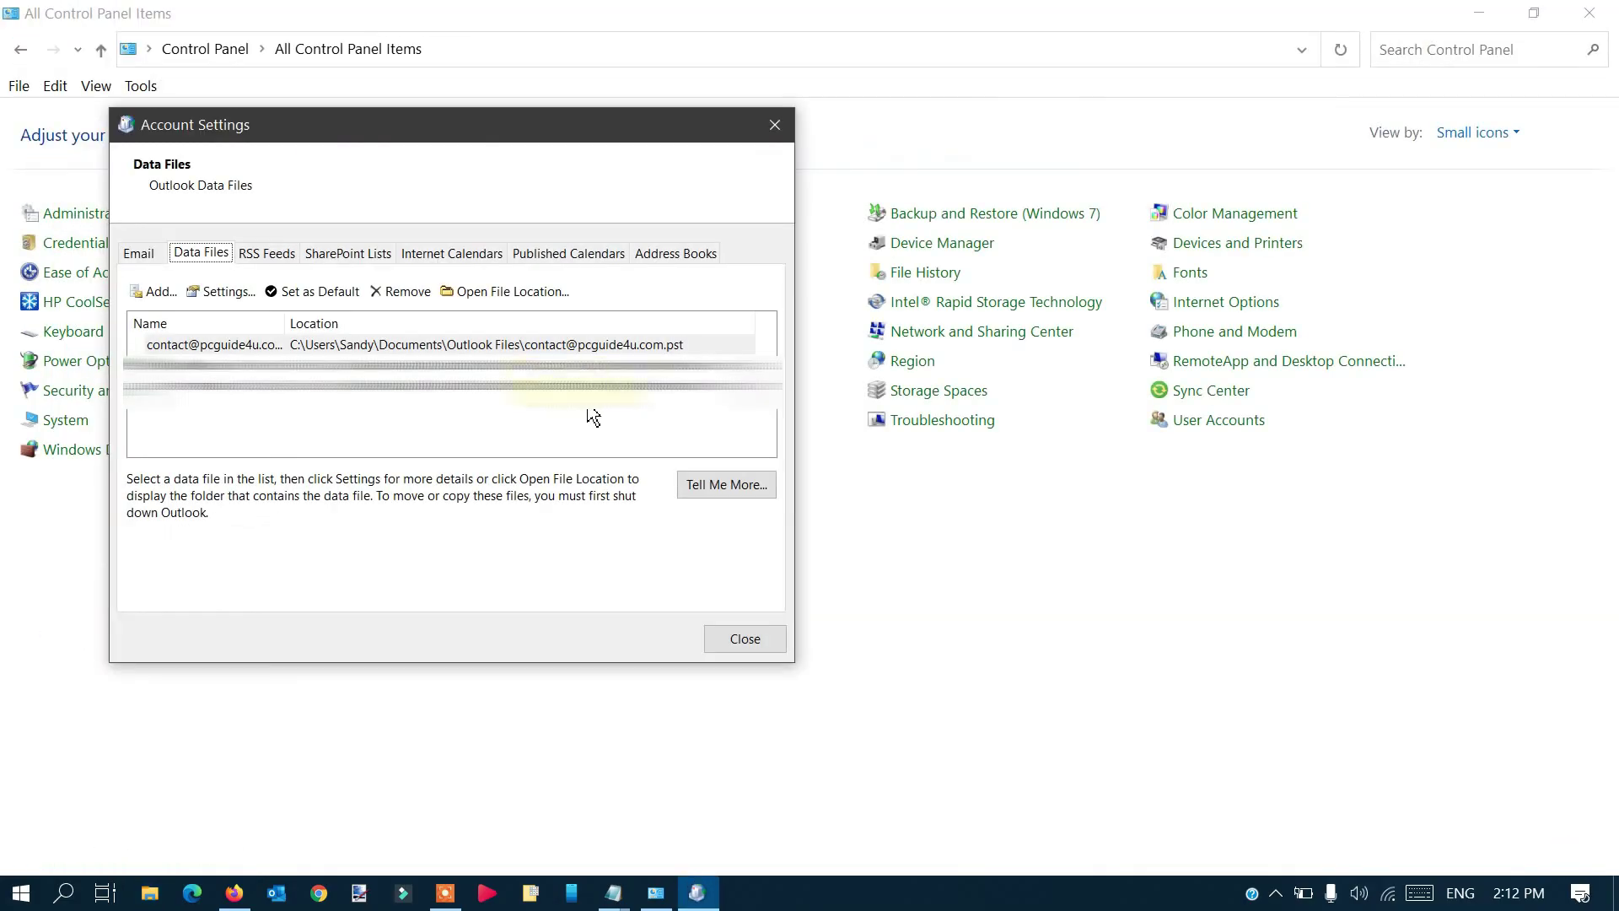
pyautogui.click(745, 643)
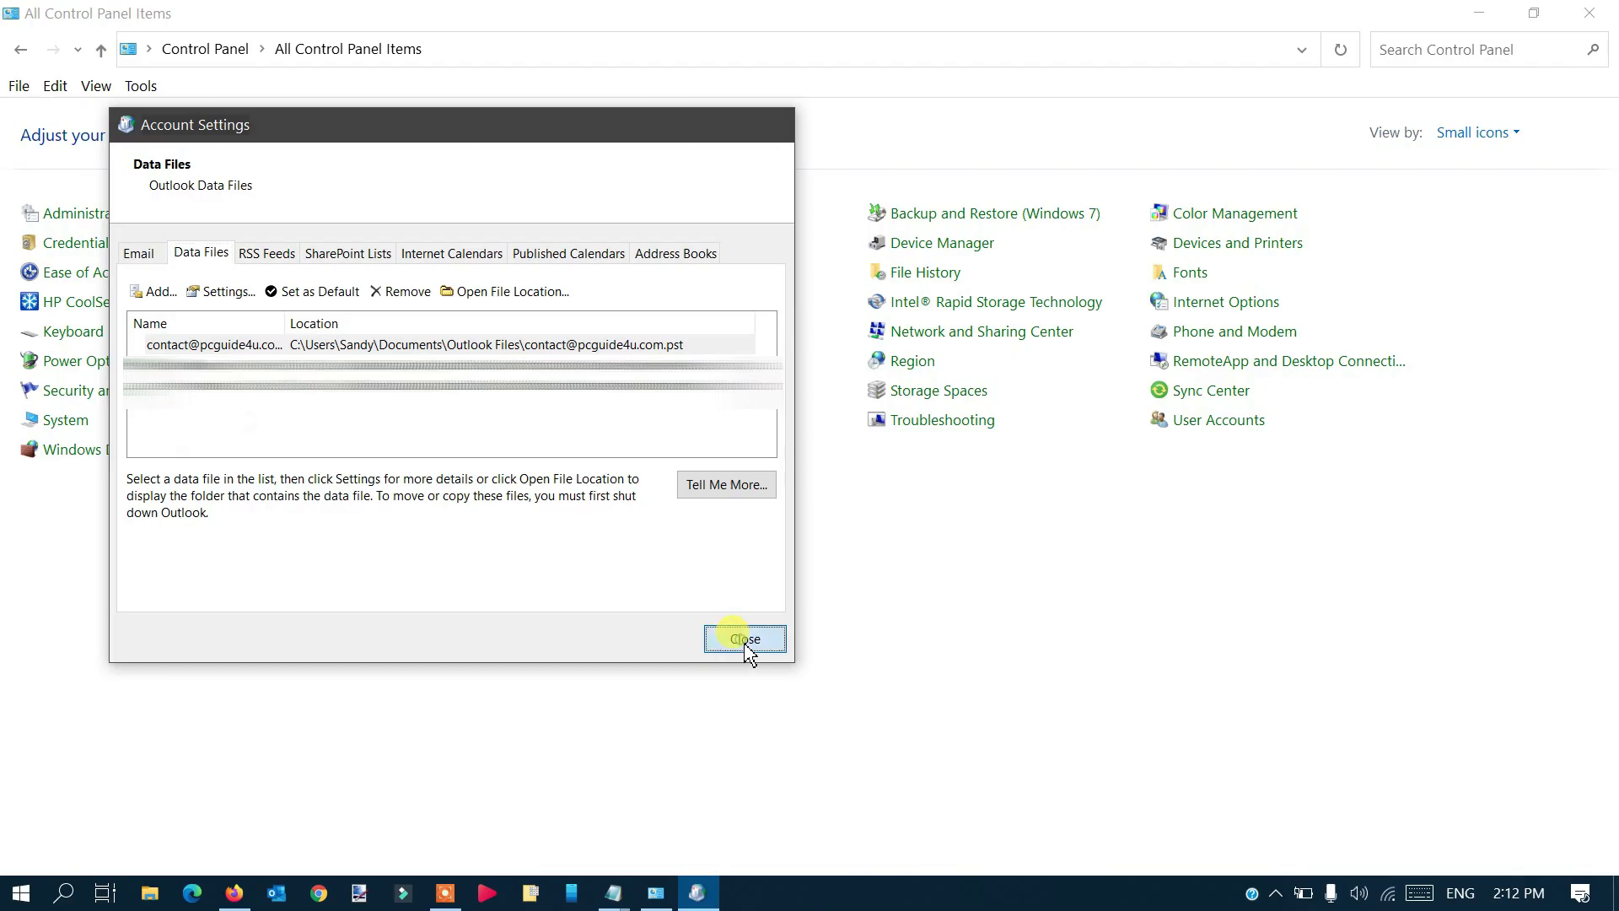
pyautogui.click(642, 520)
pyautogui.click(824, 217)
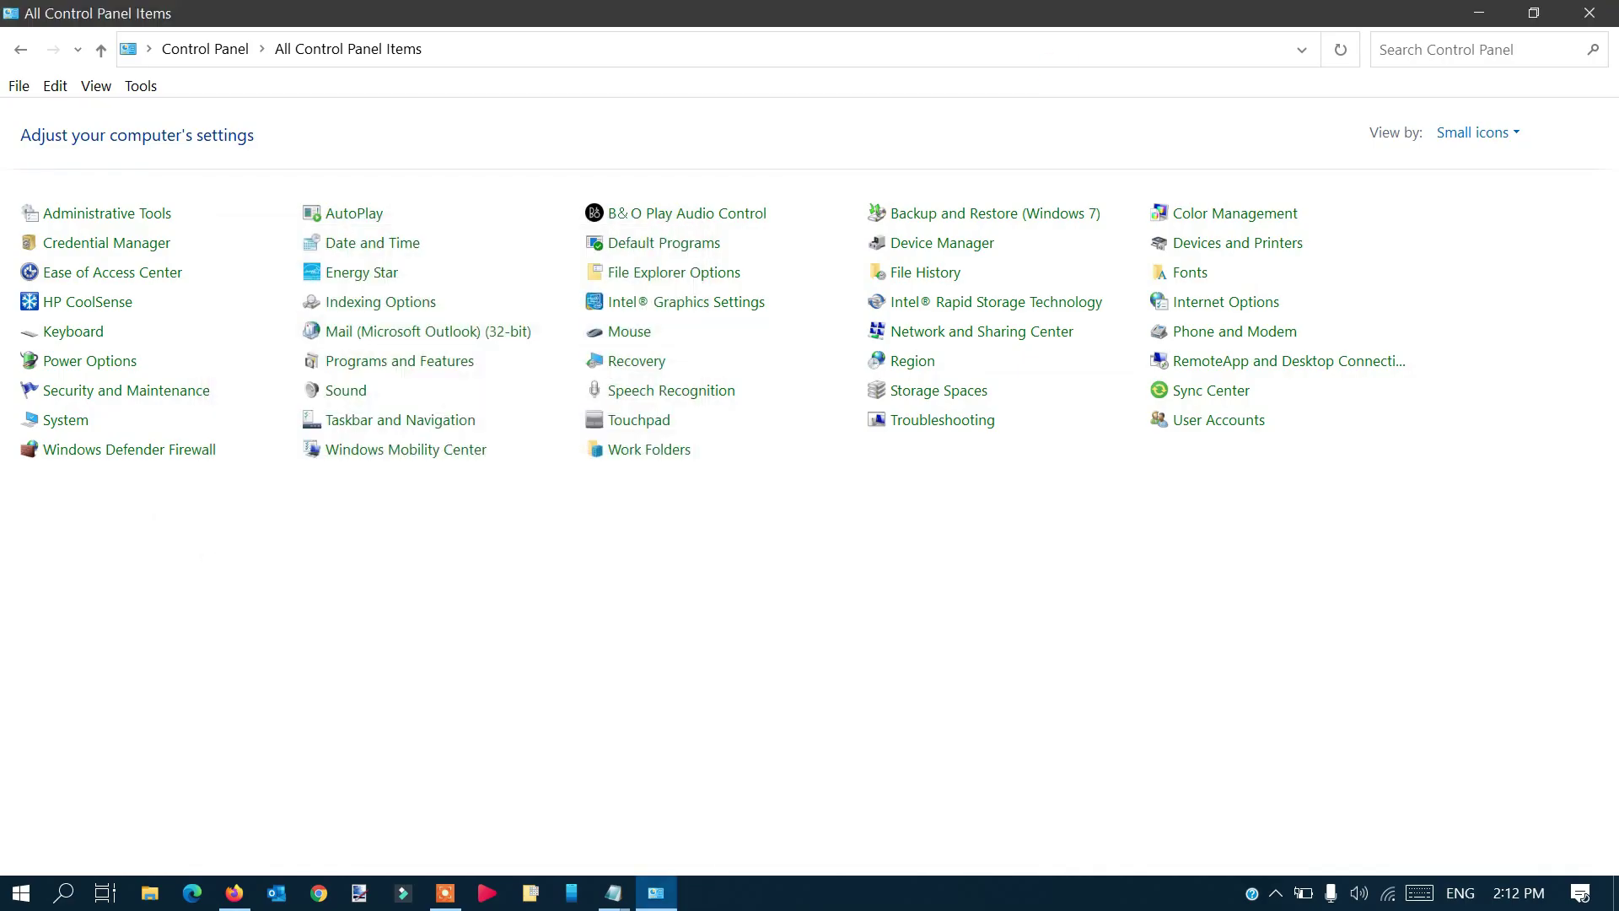
pyautogui.click(1590, 13)
pyautogui.rightClick(583, 457)
pyautogui.click(645, 530)
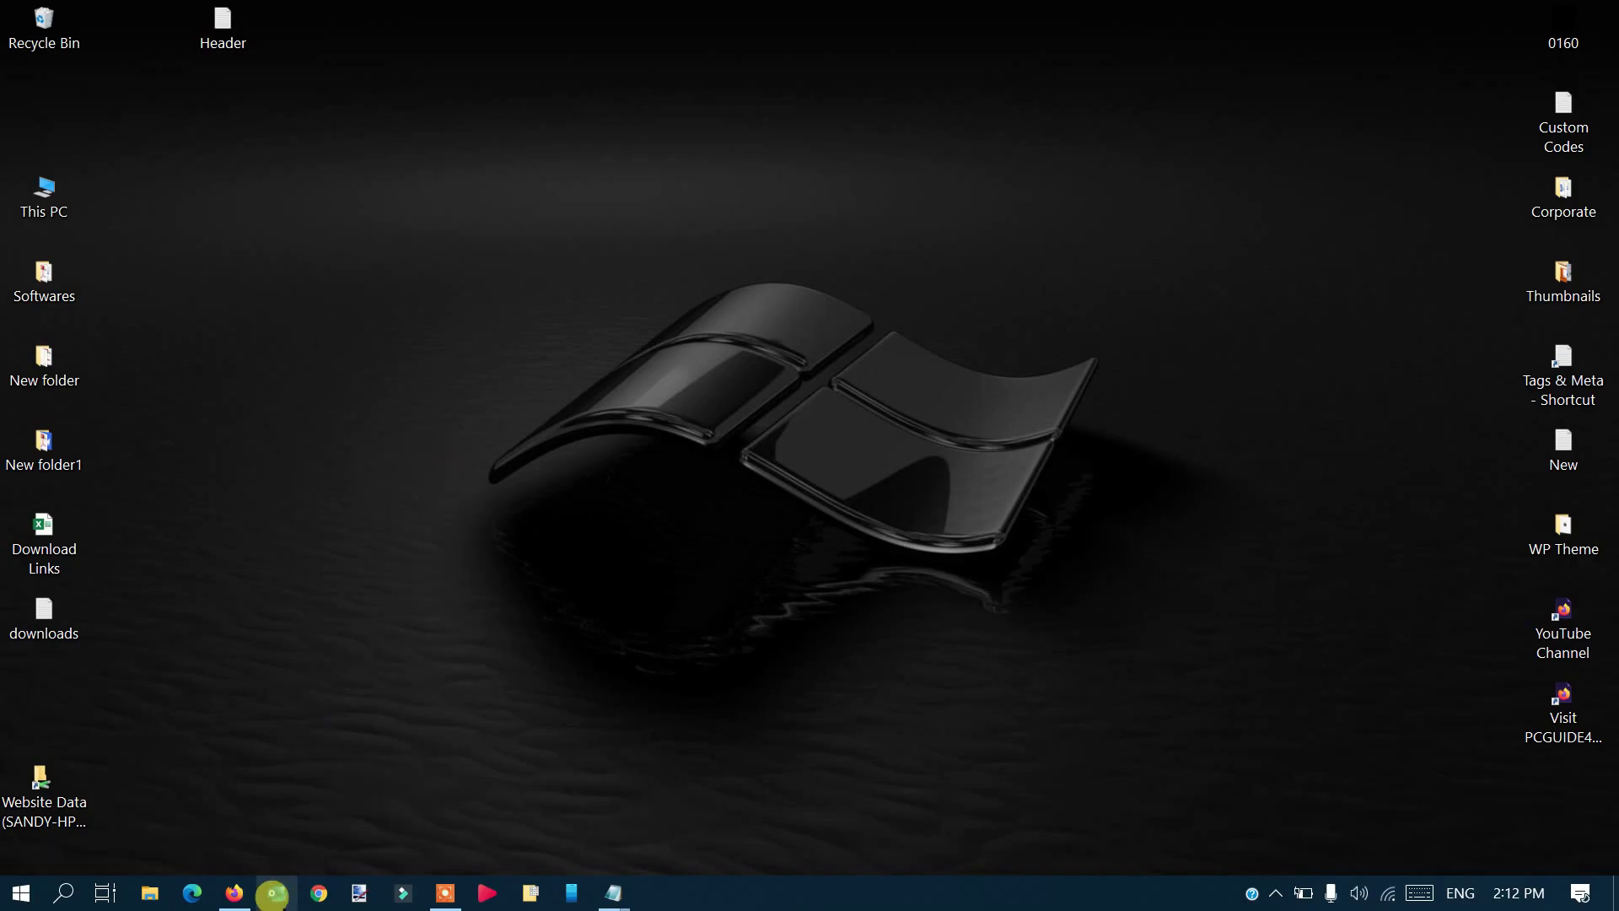
# Relaunch Outlook and acknowledge the 'data file cannot be found' error.
pyautogui.click(283, 900)
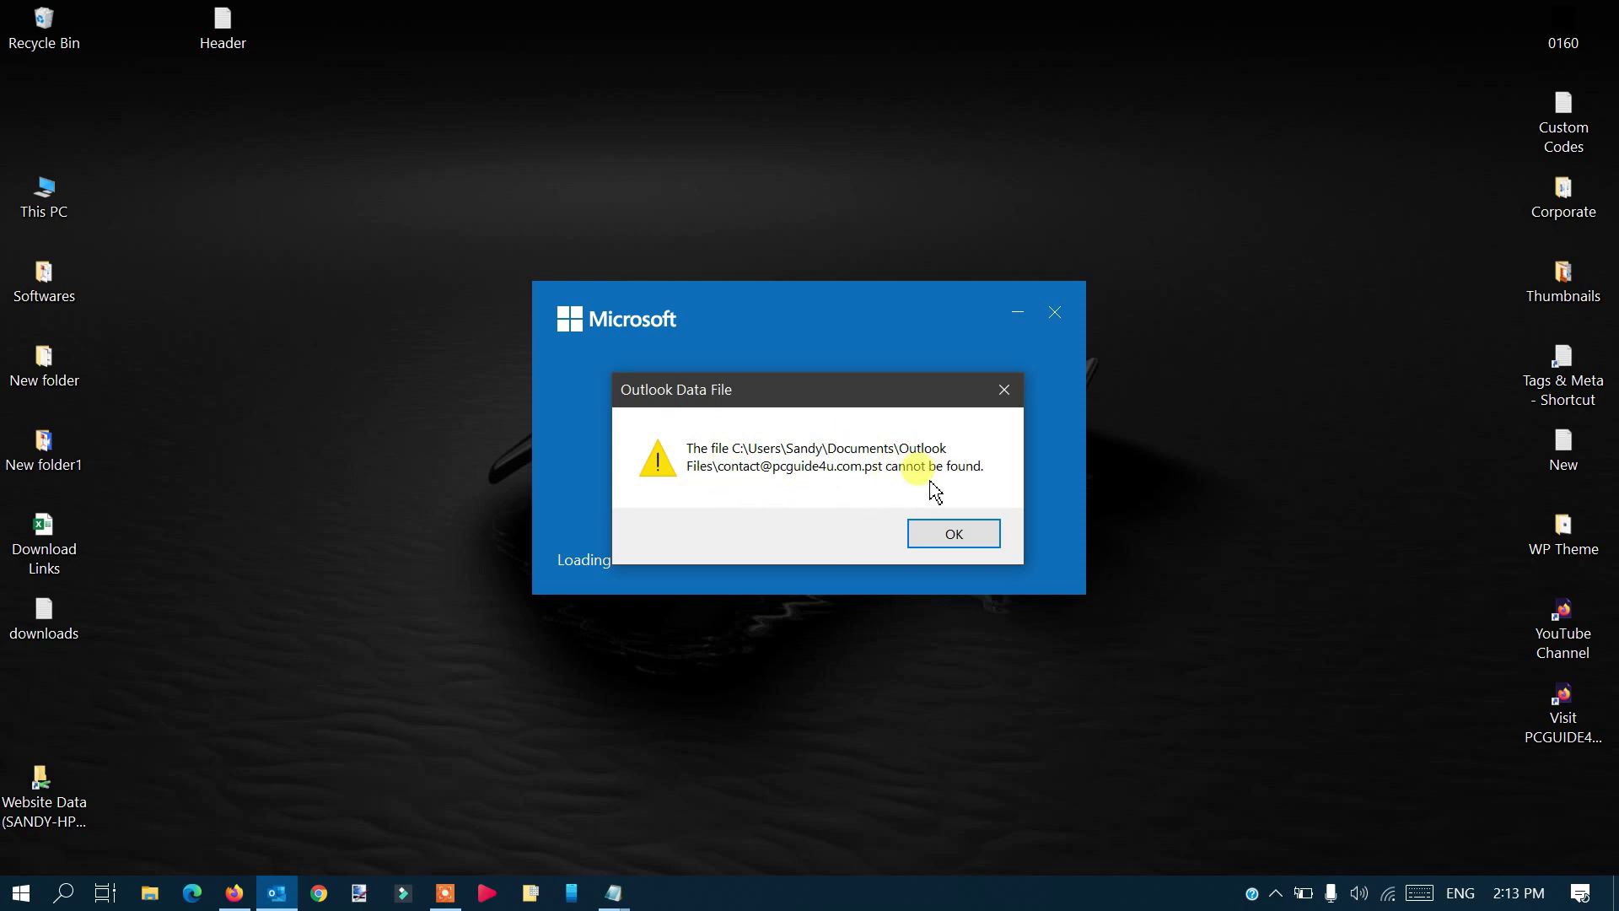
pyautogui.click(961, 541)
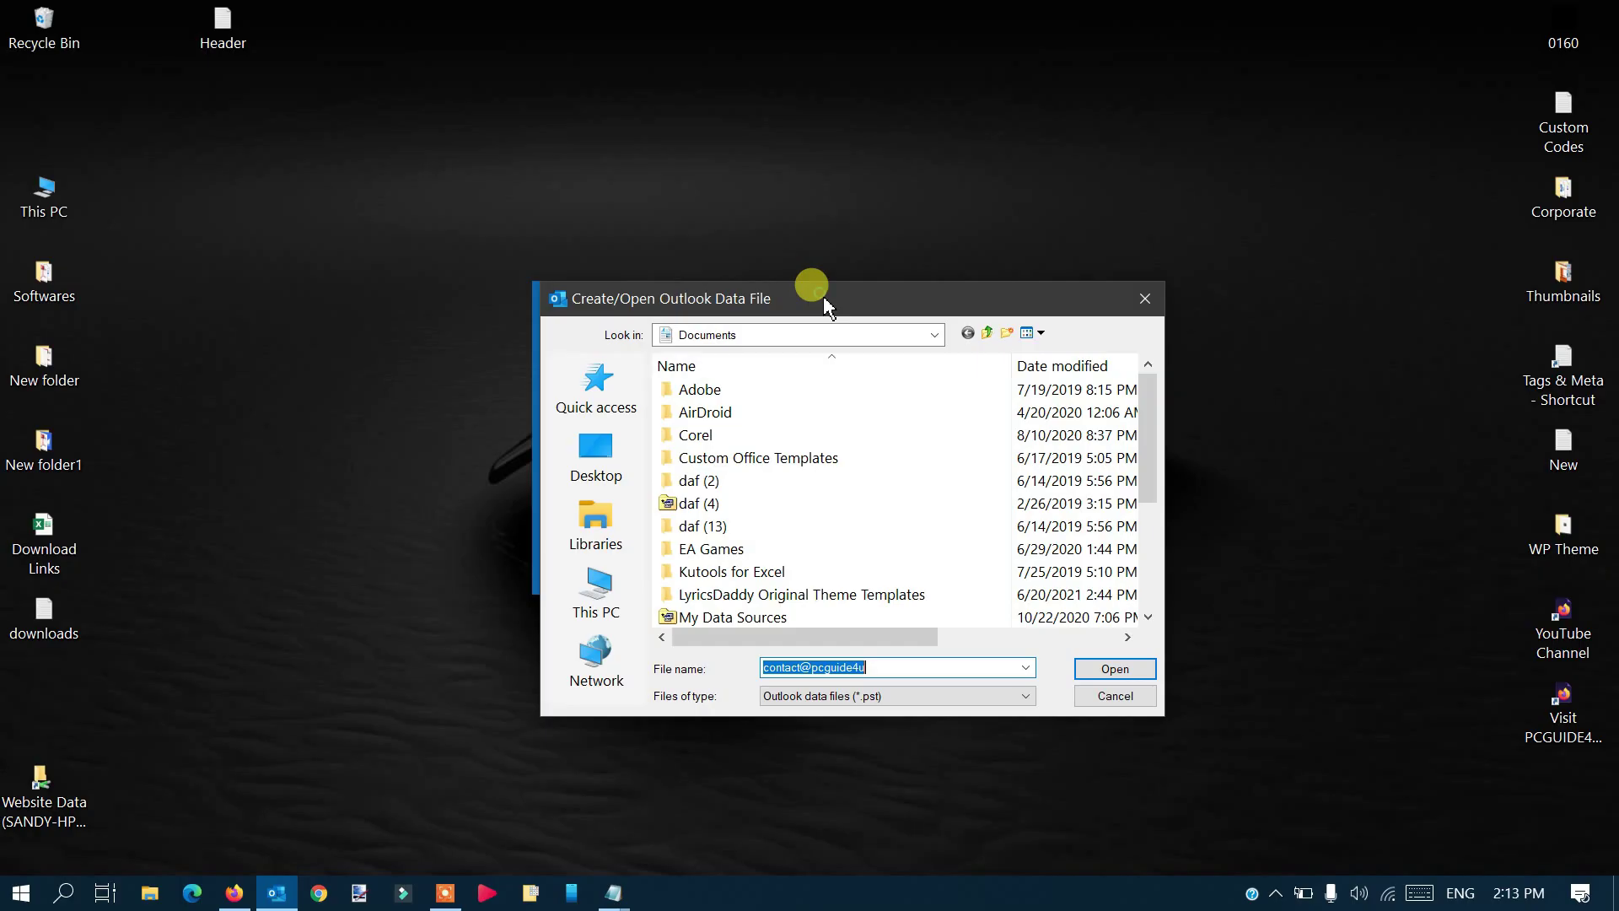
# Browse This PC to C:\Outlook Folder and open the relocated .pst data file.
pyautogui.click(598, 594)
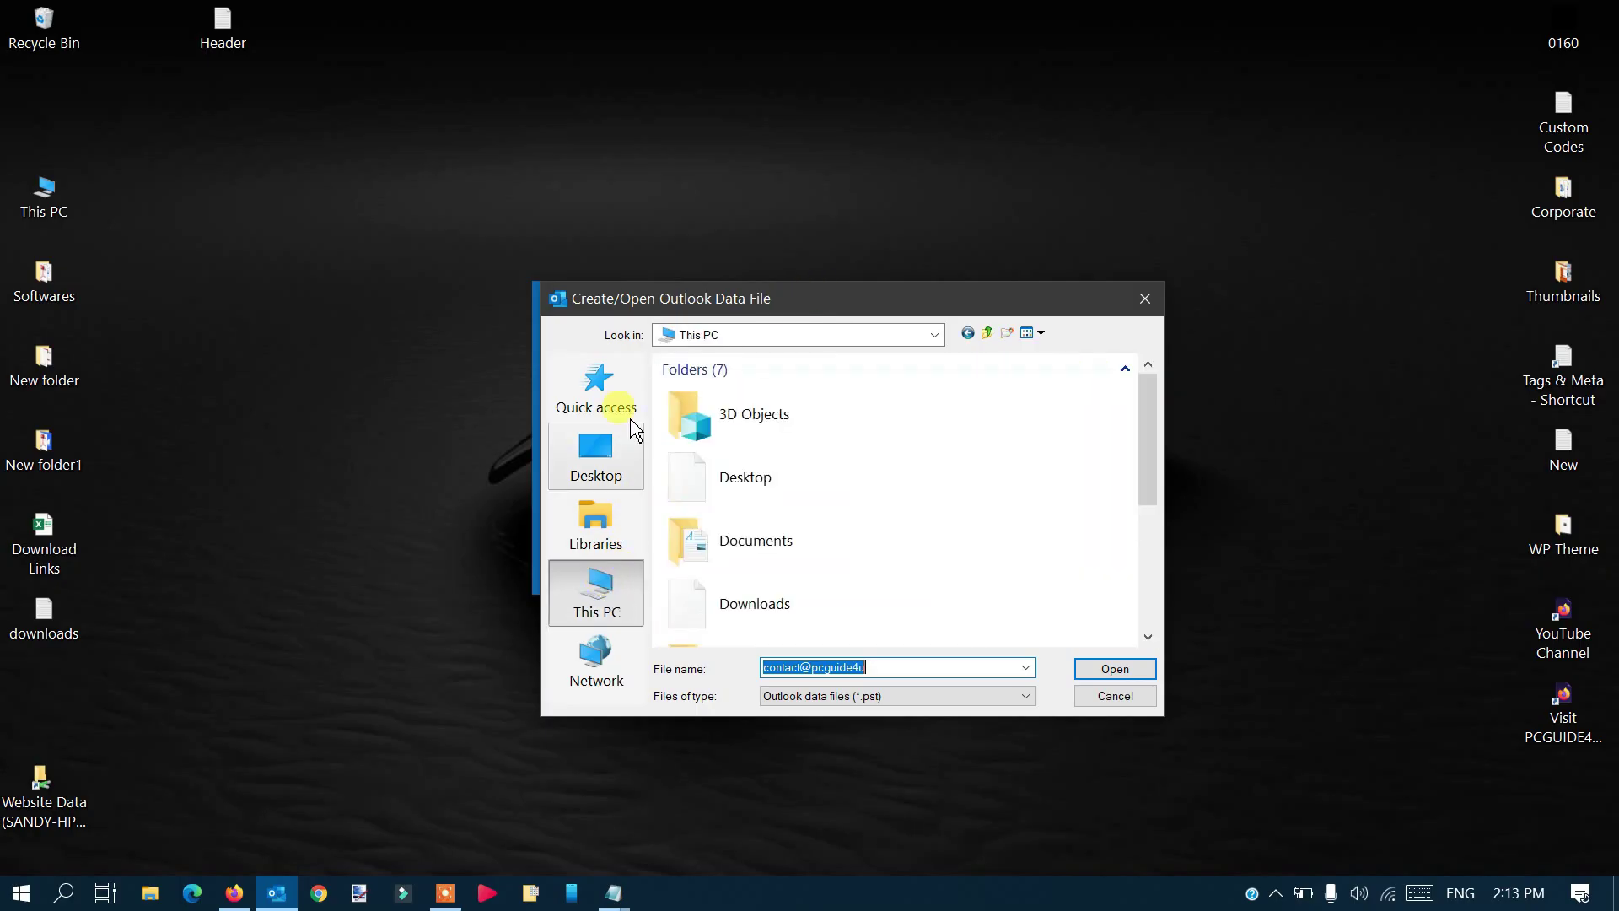
pyautogui.scroll(-5, 843, 556)
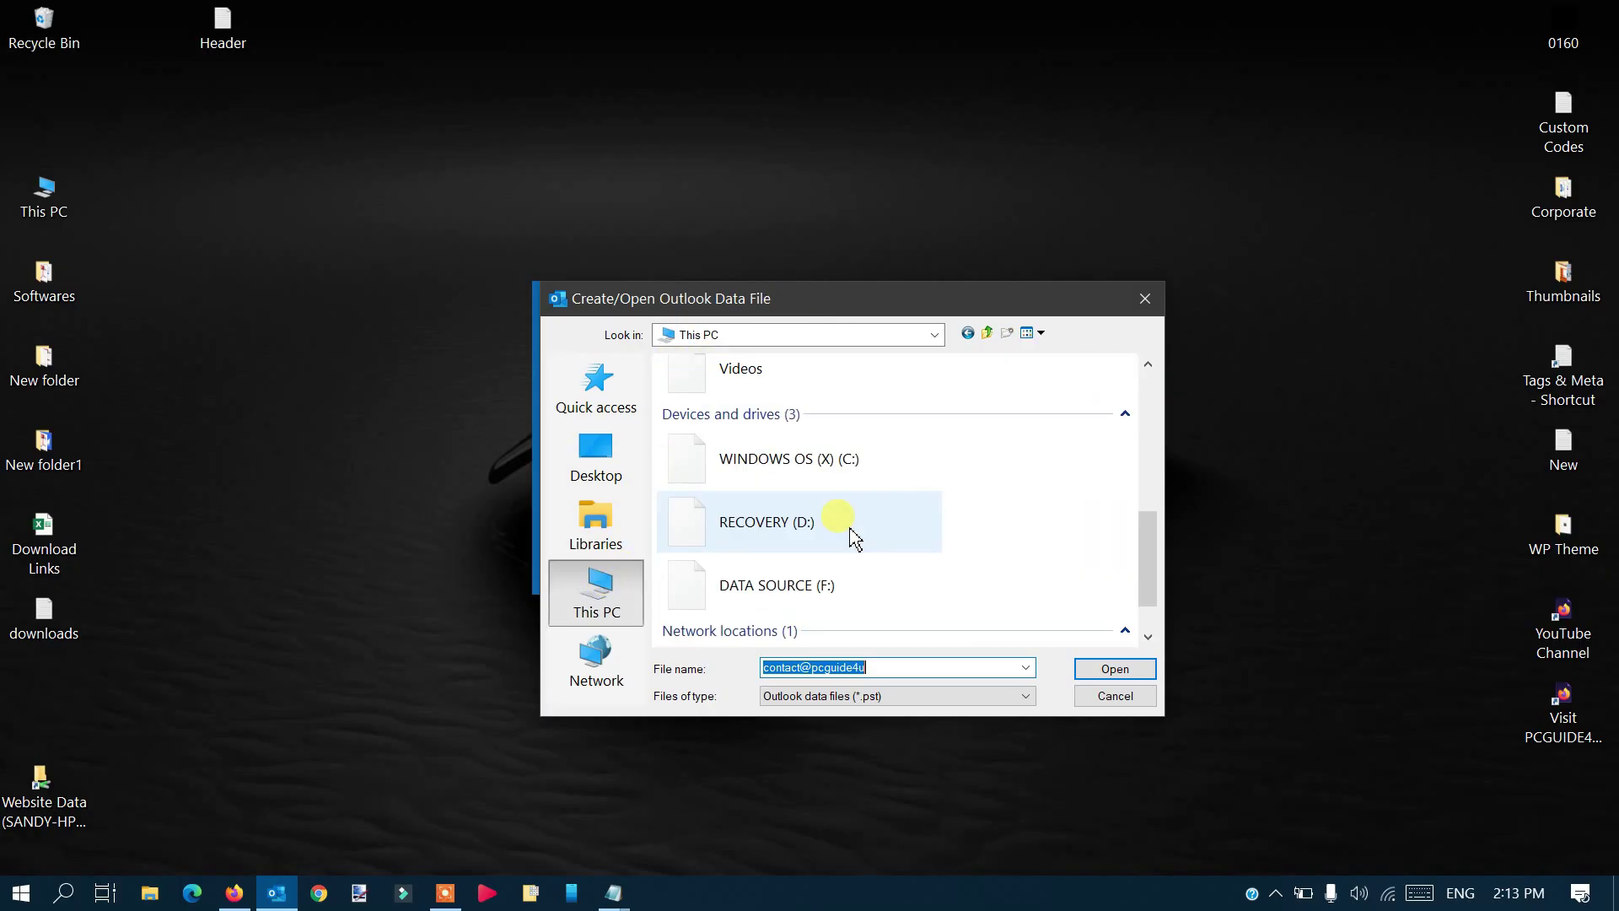
pyautogui.doubleClick(821, 463)
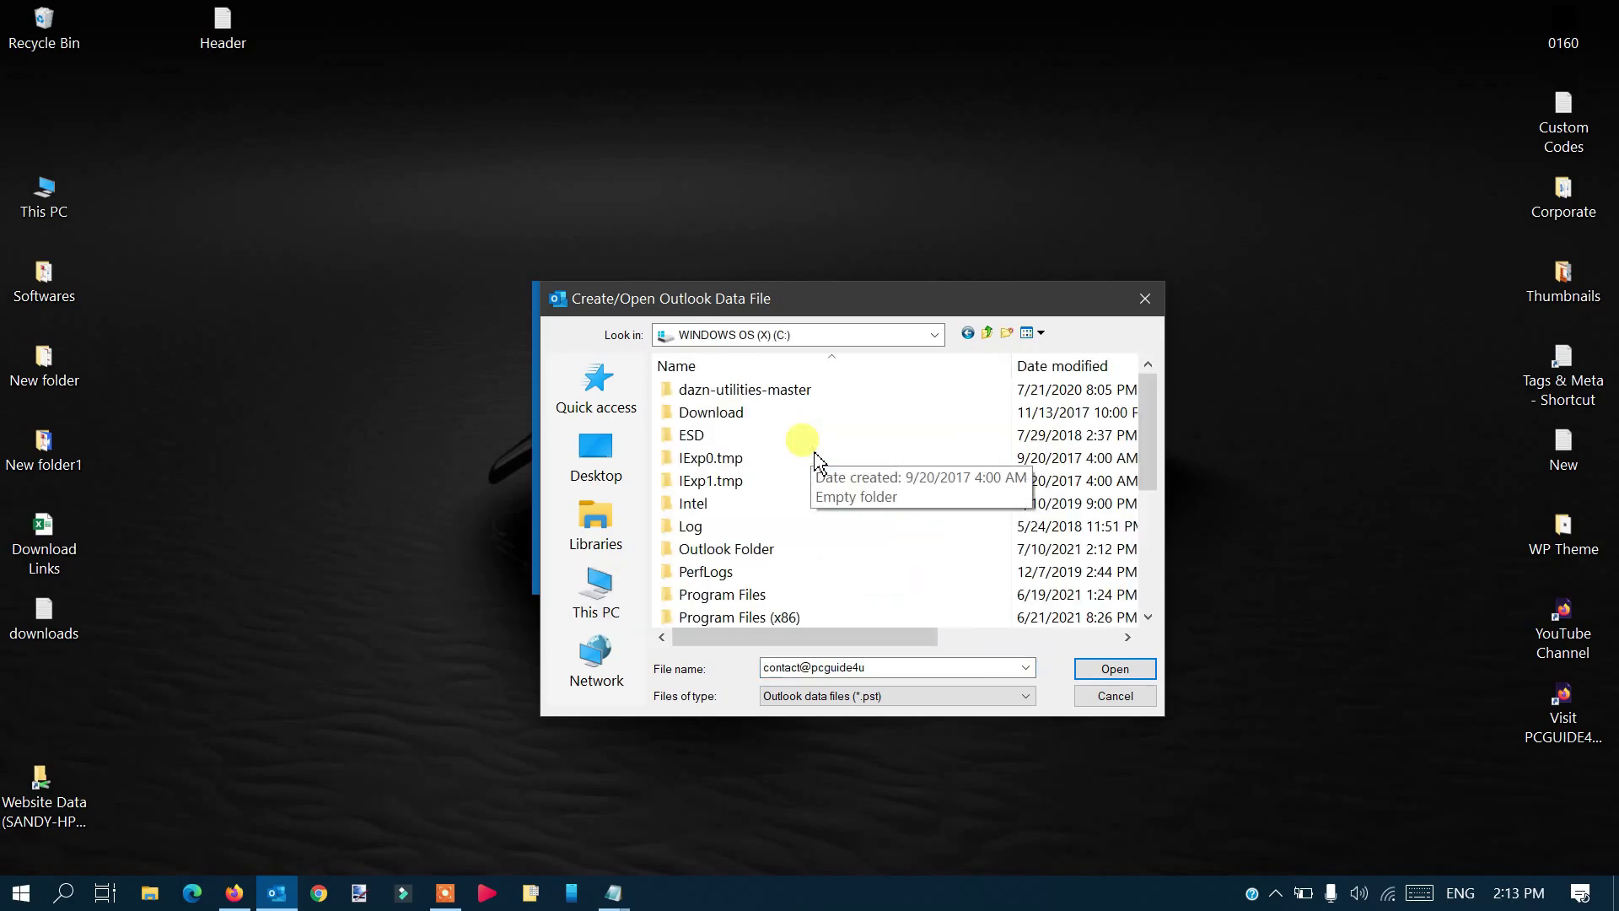
pyautogui.scroll(-4, 816, 456)
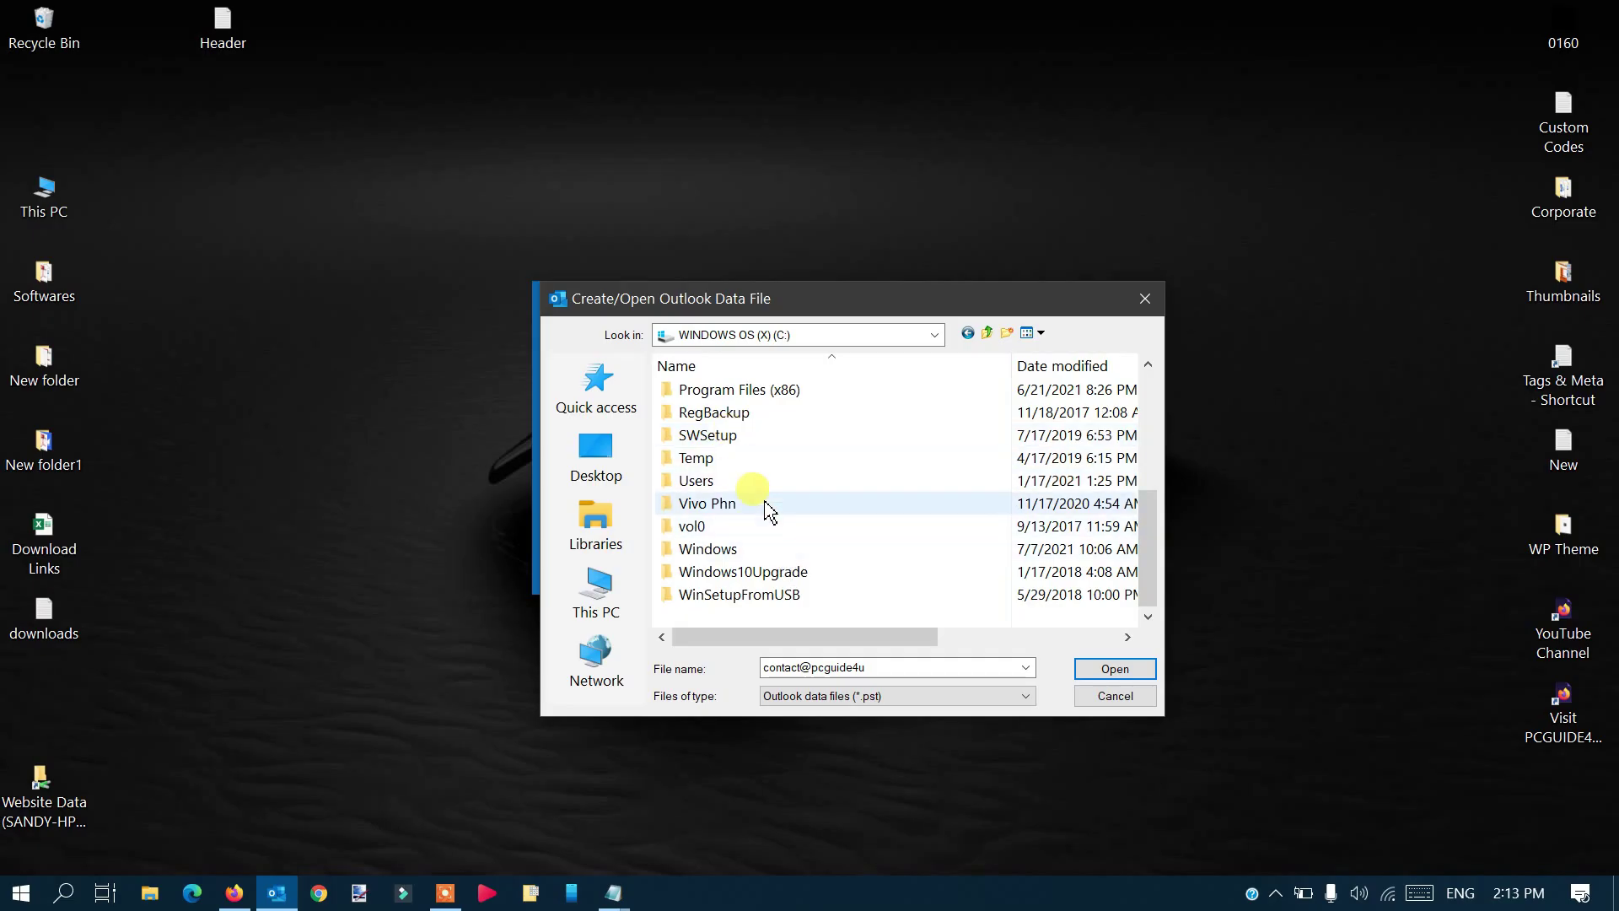
pyautogui.scroll(2, 763, 506)
pyautogui.click(701, 437)
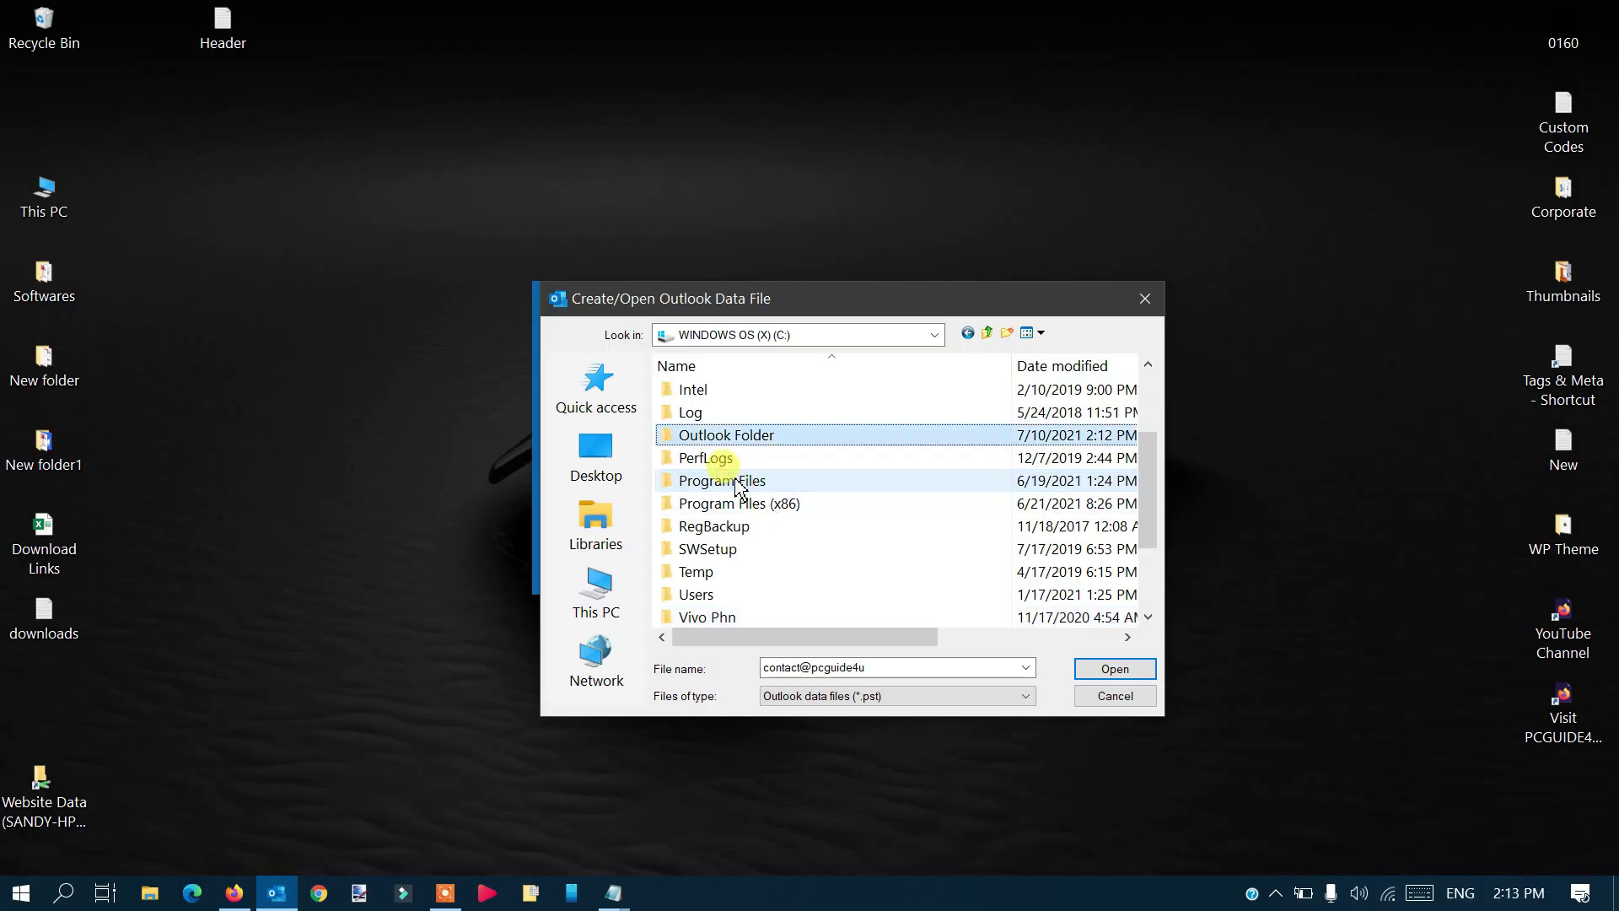
pyautogui.doubleClick(780, 437)
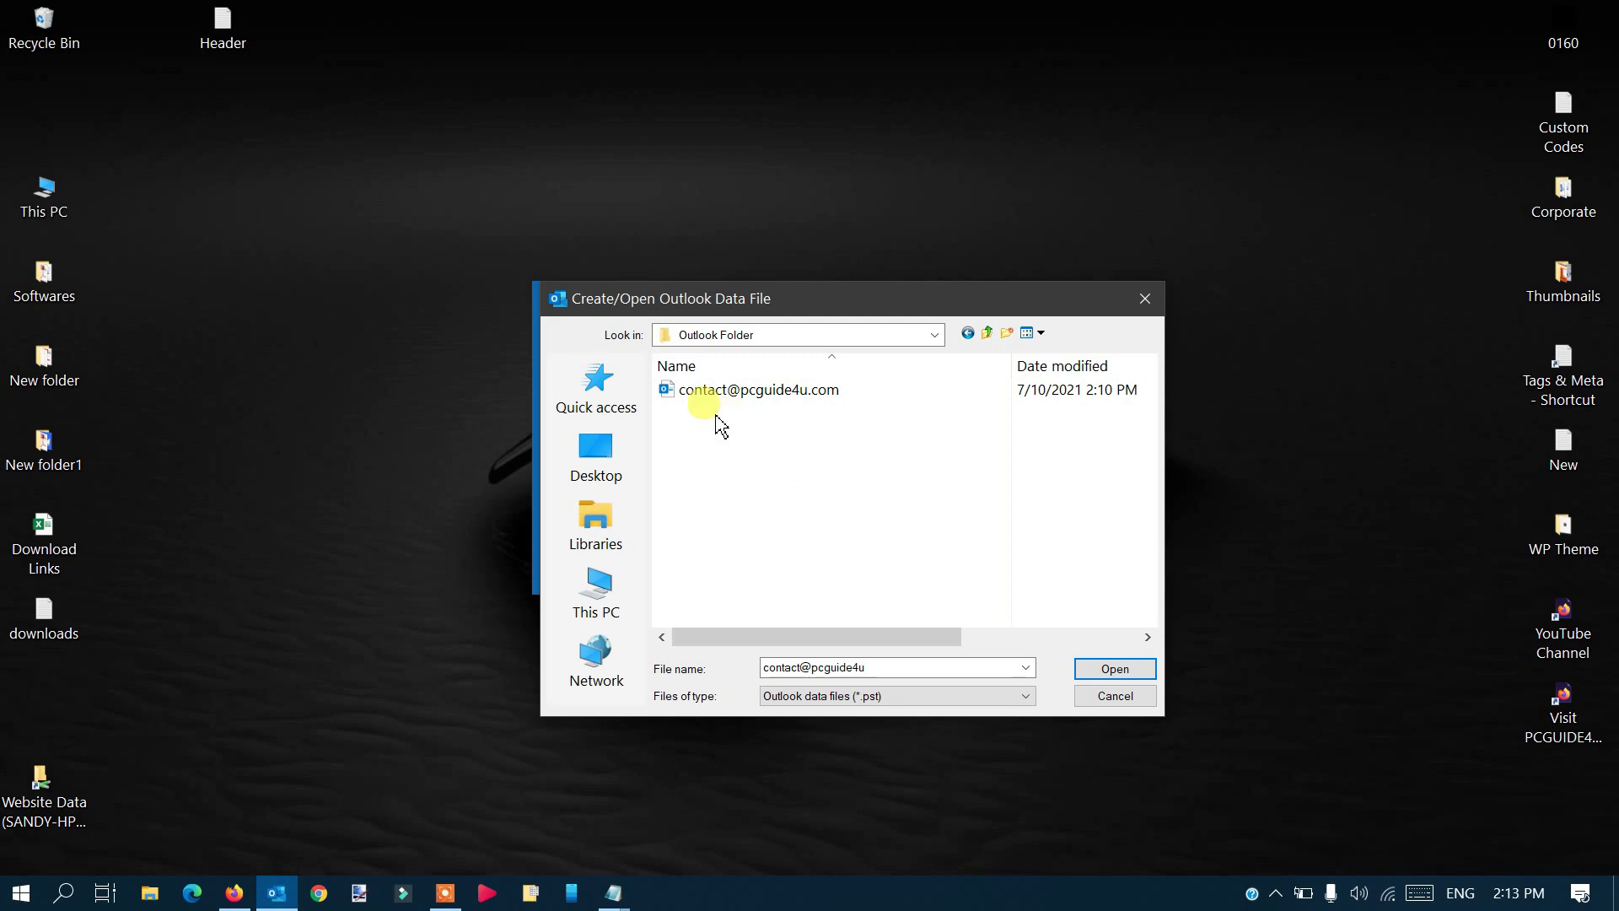
pyautogui.click(704, 391)
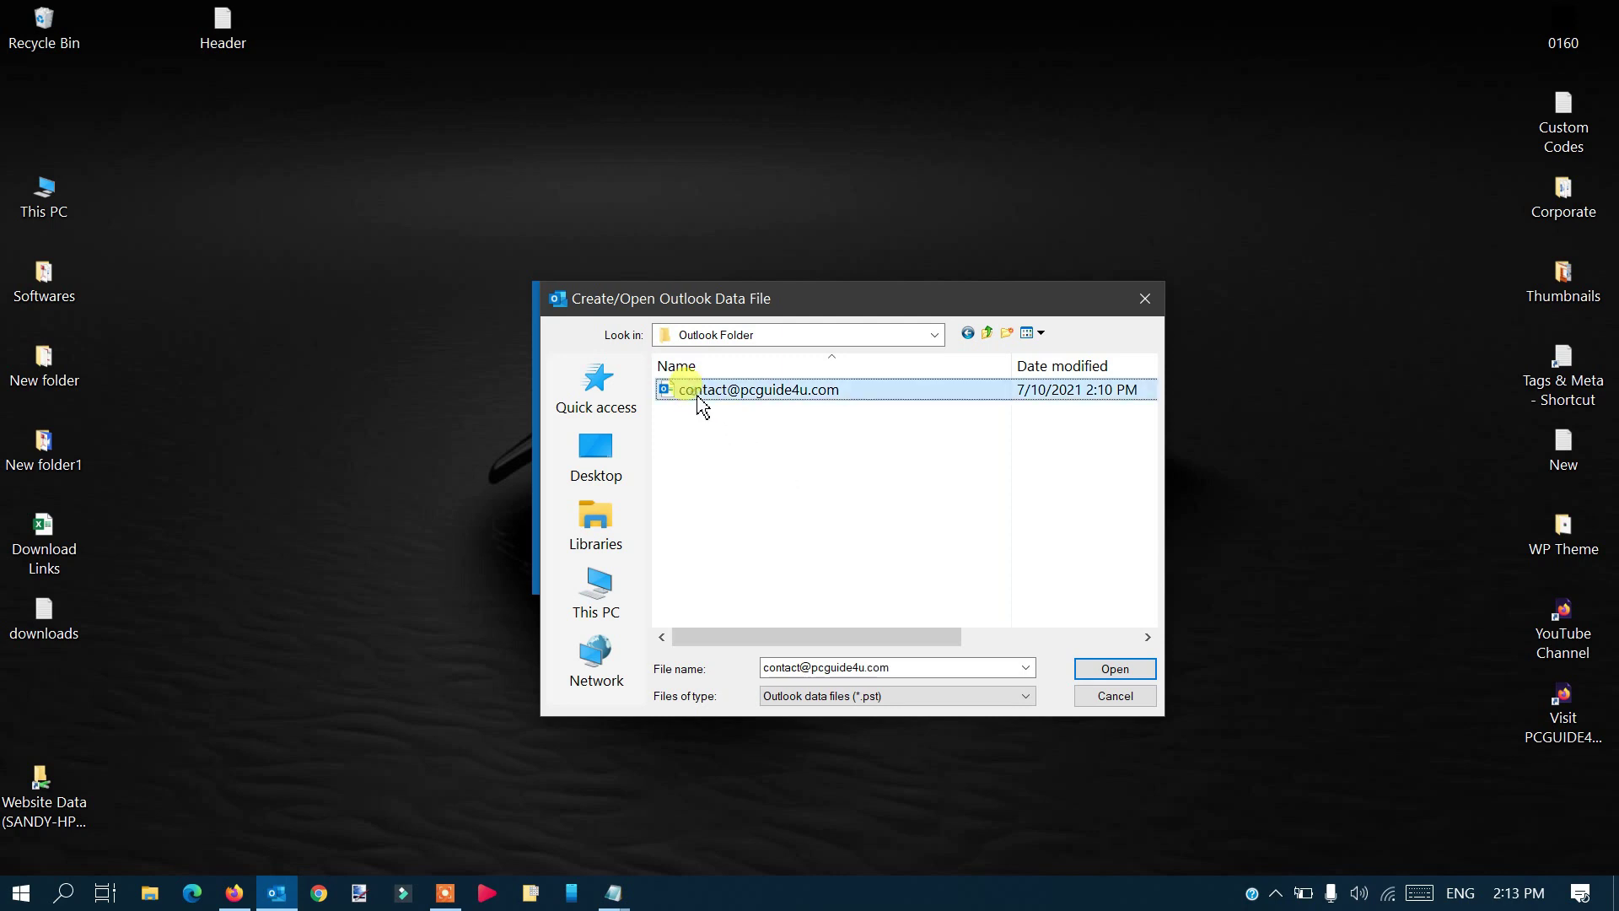
pyautogui.click(1124, 675)
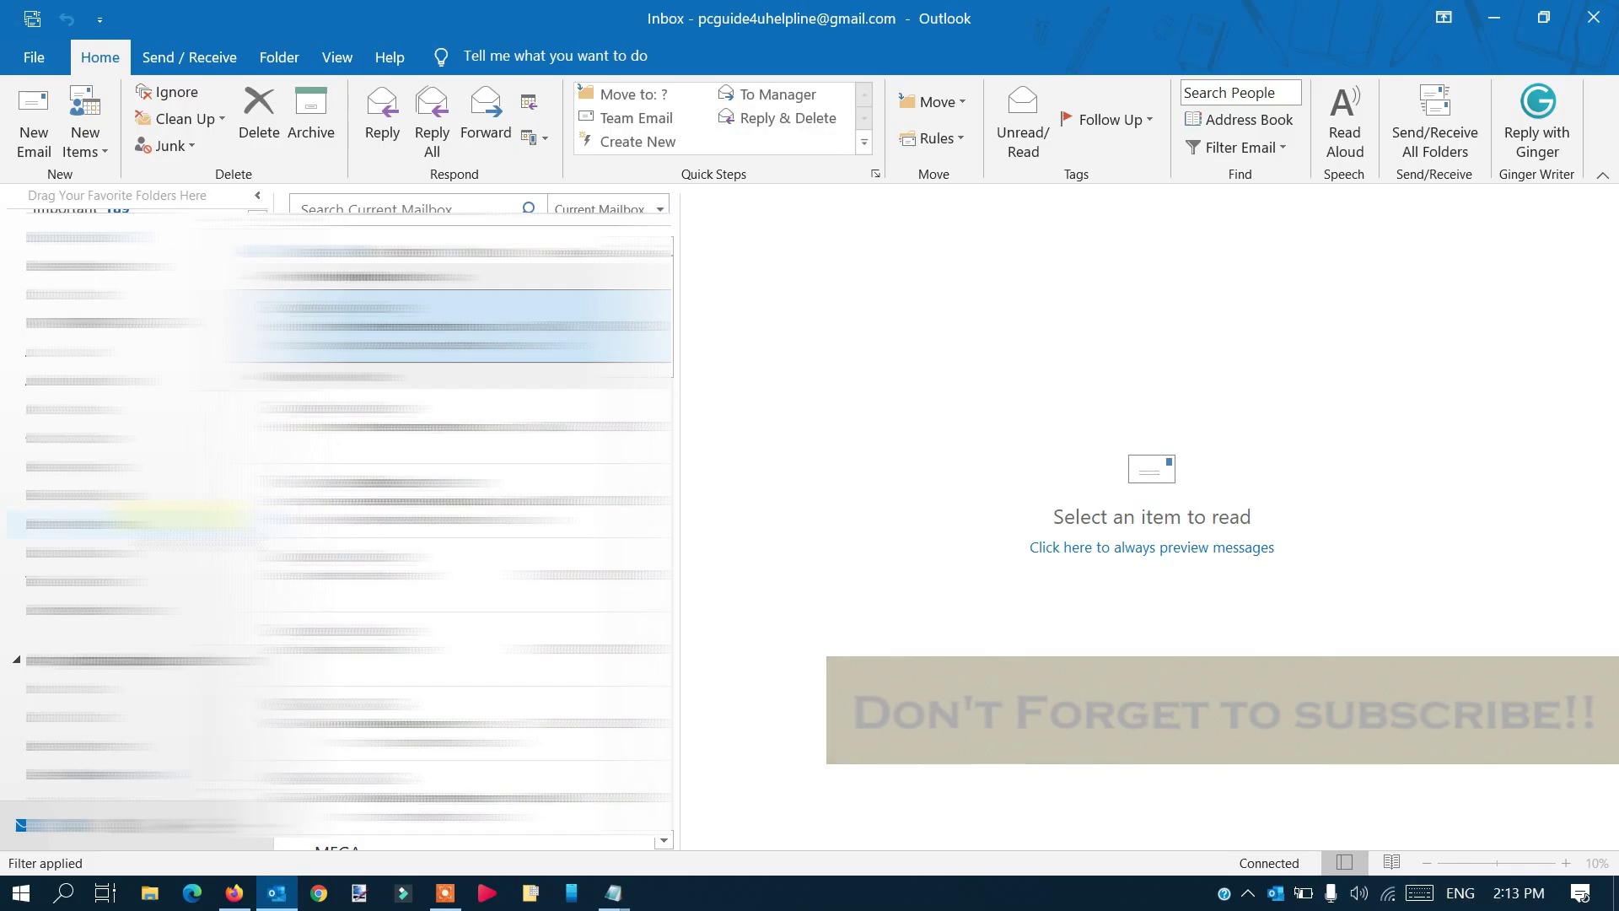
# Open the relocated account's Inbox with 6,395 items and bring up the Send / Receive commands.
pyautogui.click(102, 692)
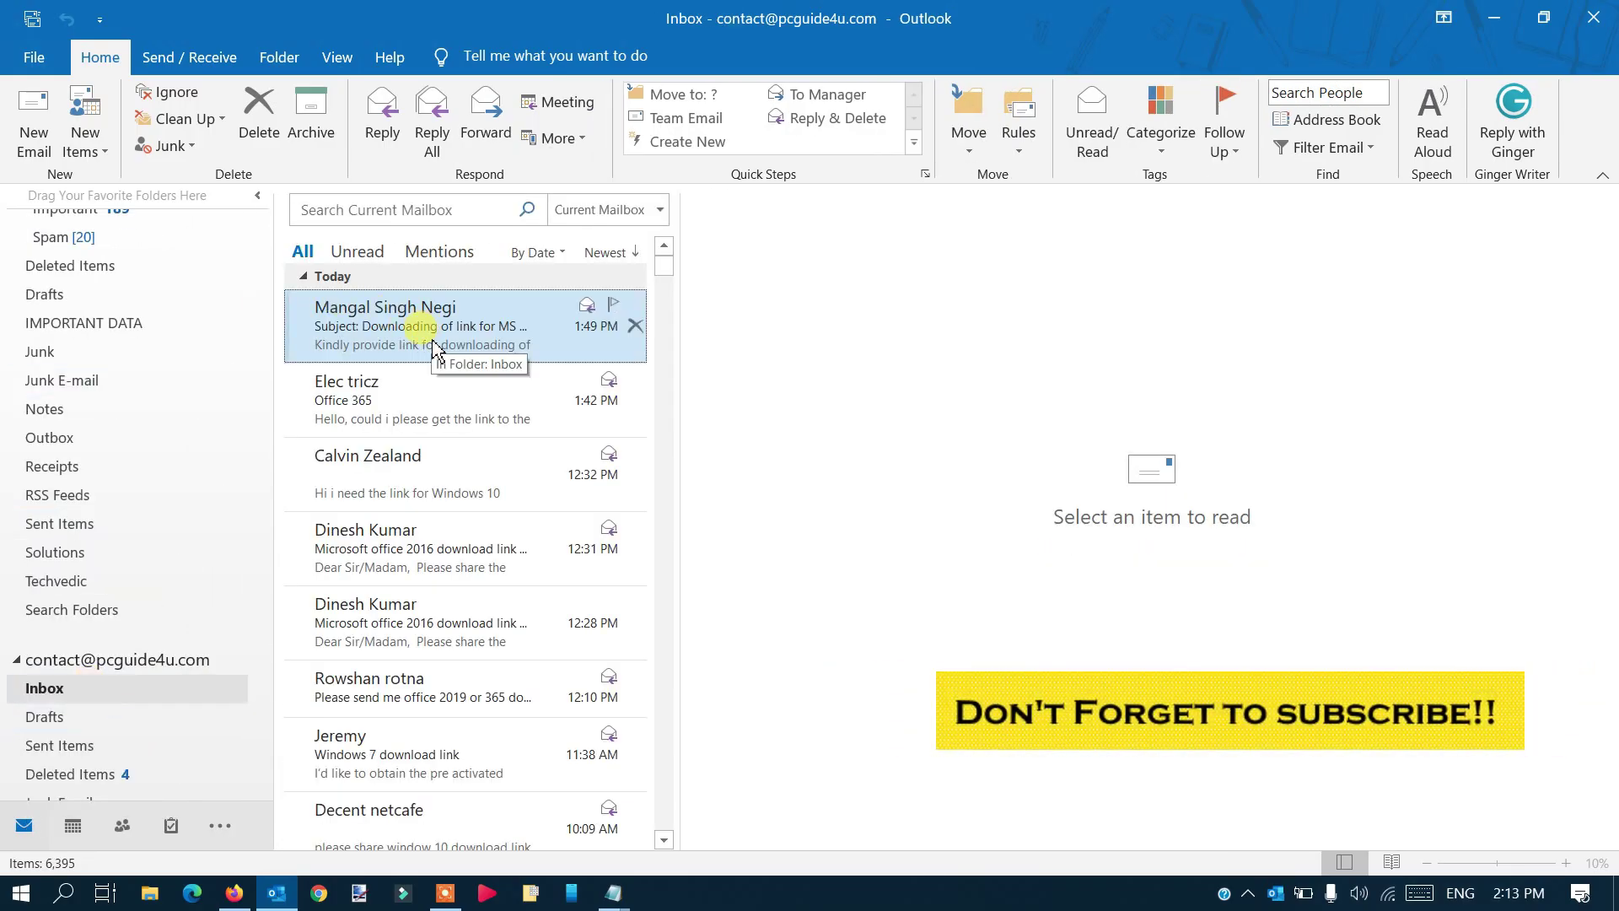
pyautogui.click(170, 66)
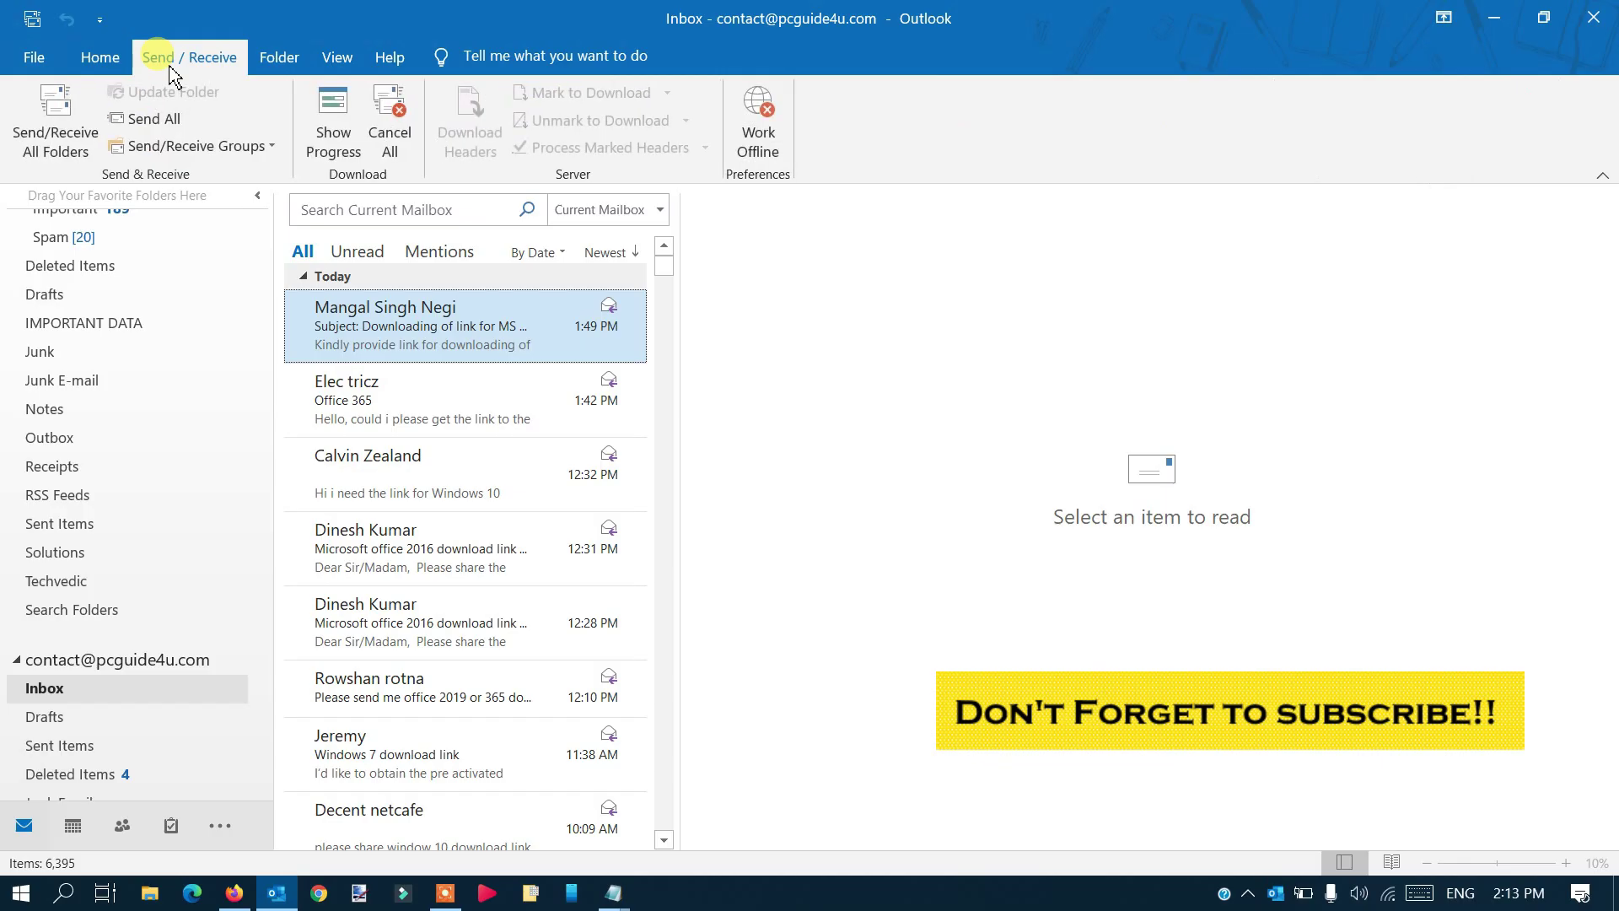
# Run Send/Receive All Folders, review the 0x8004010F 'data file cannot be accessed' errors, then close the window.
pyautogui.click(75, 141)
pyautogui.click(76, 145)
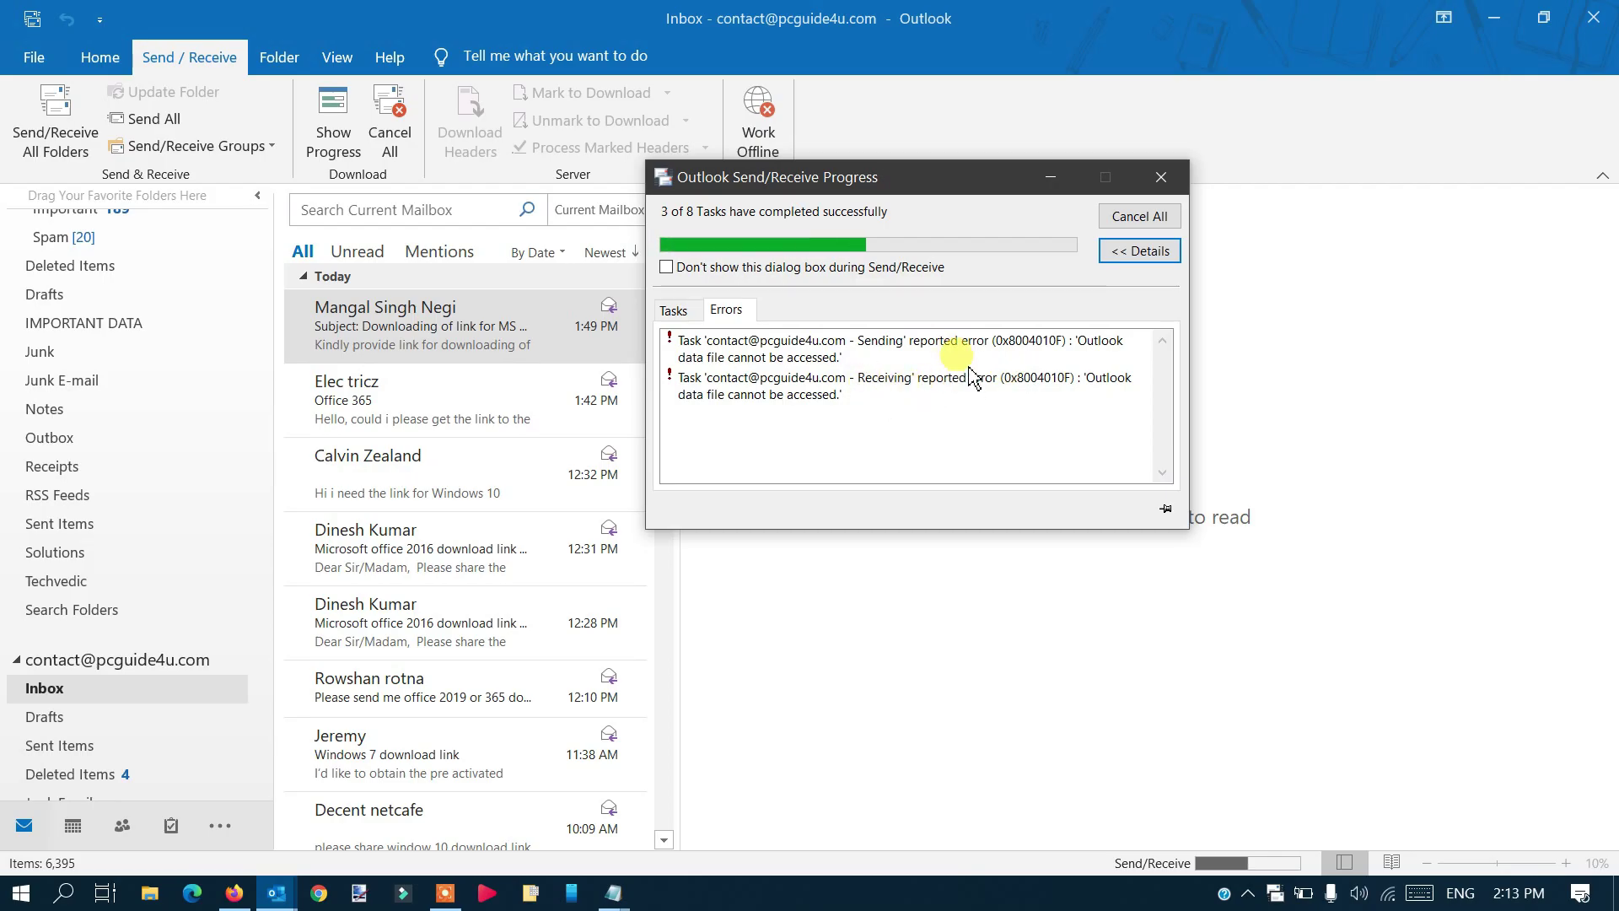
pyautogui.click(933, 384)
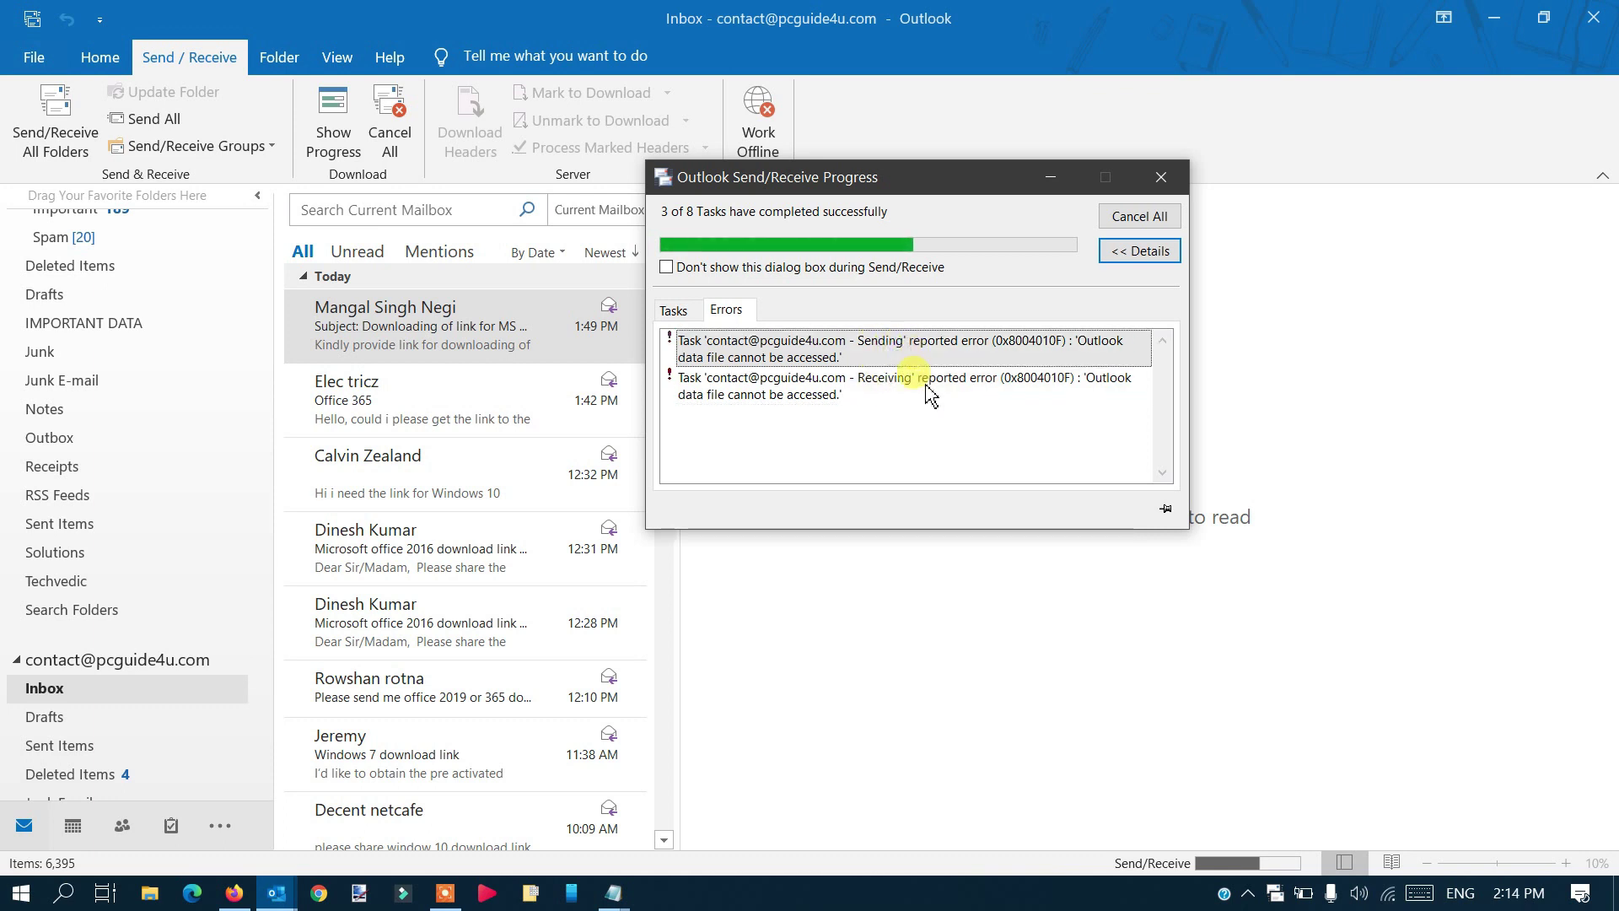
pyautogui.click(919, 344)
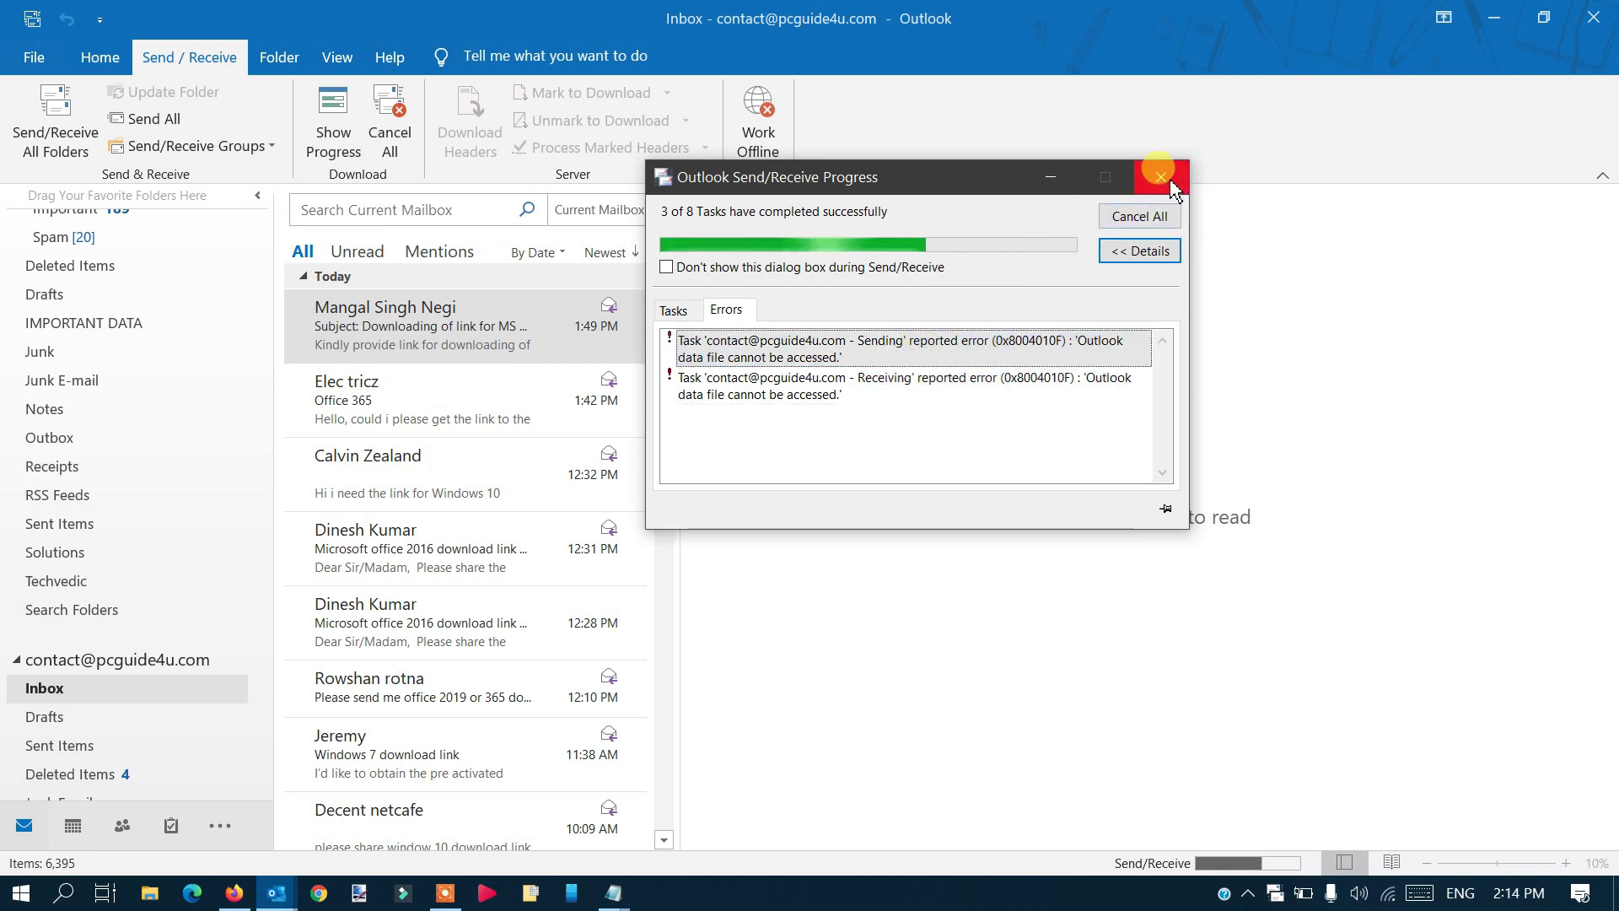
pyautogui.click(1158, 174)
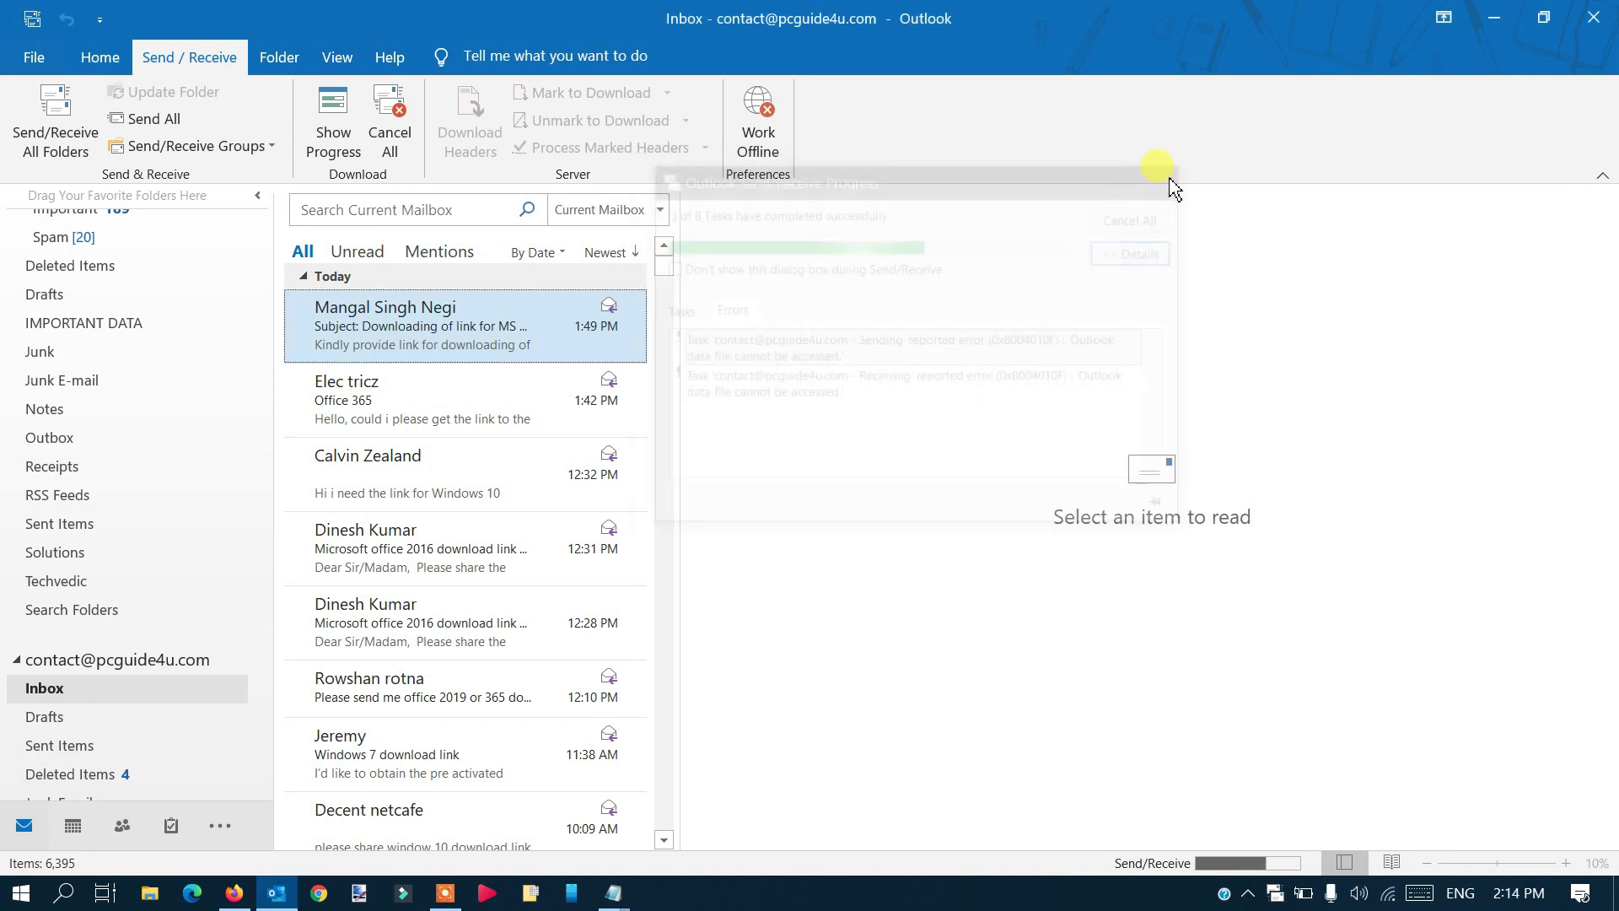
# Open File > Account Settings and select the POP/SMTP account to check its delivery folder.
pyautogui.click(34, 59)
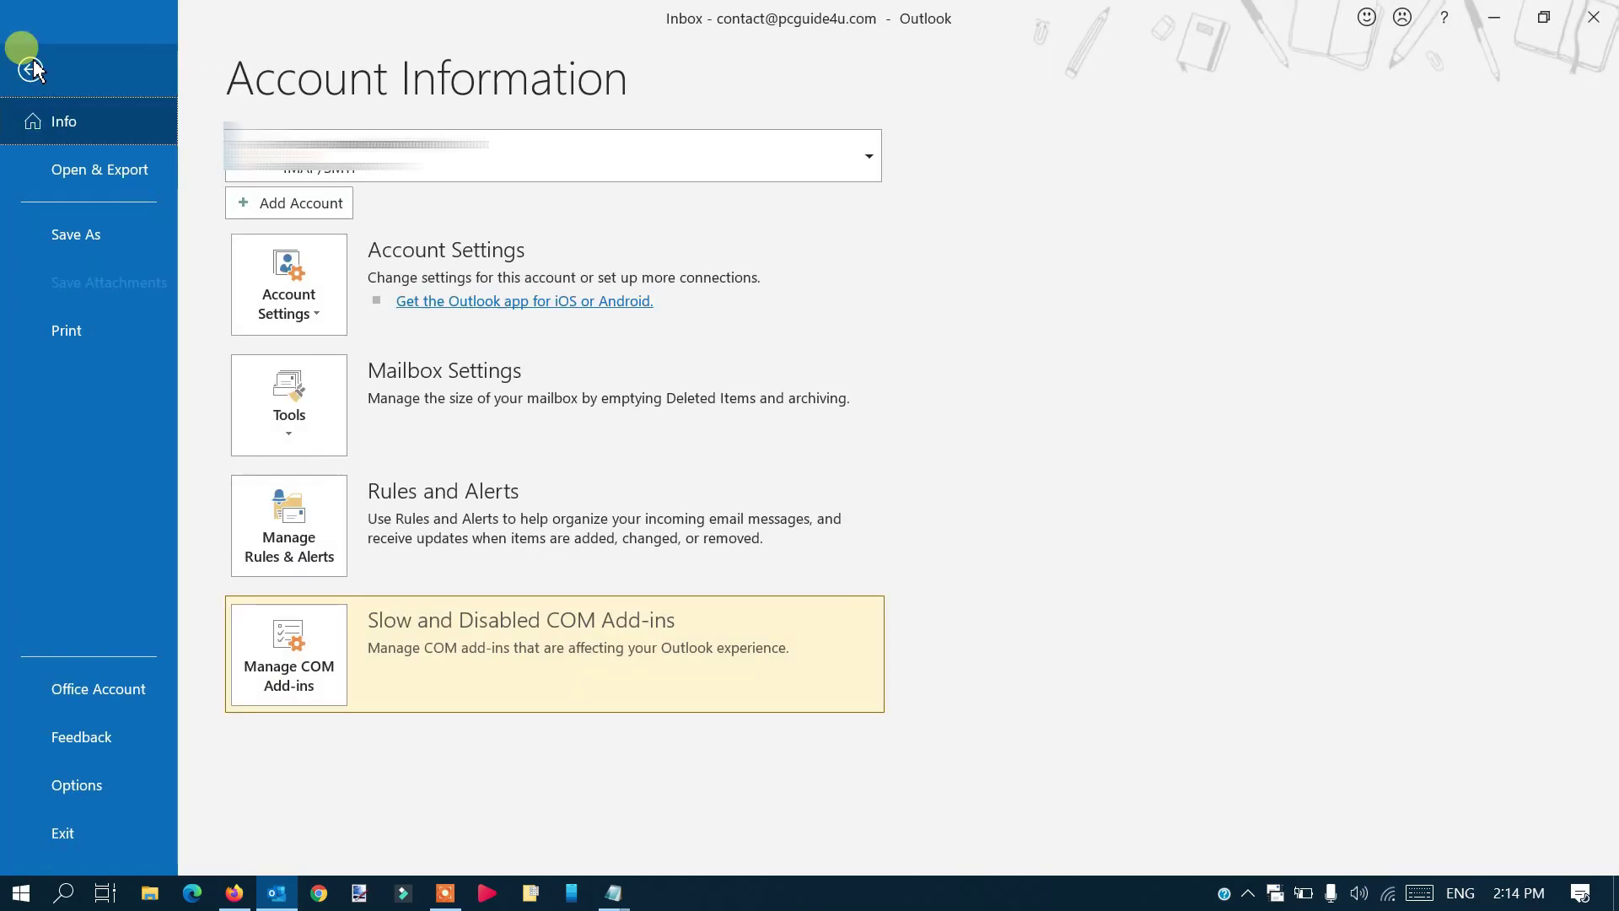
pyautogui.click(305, 319)
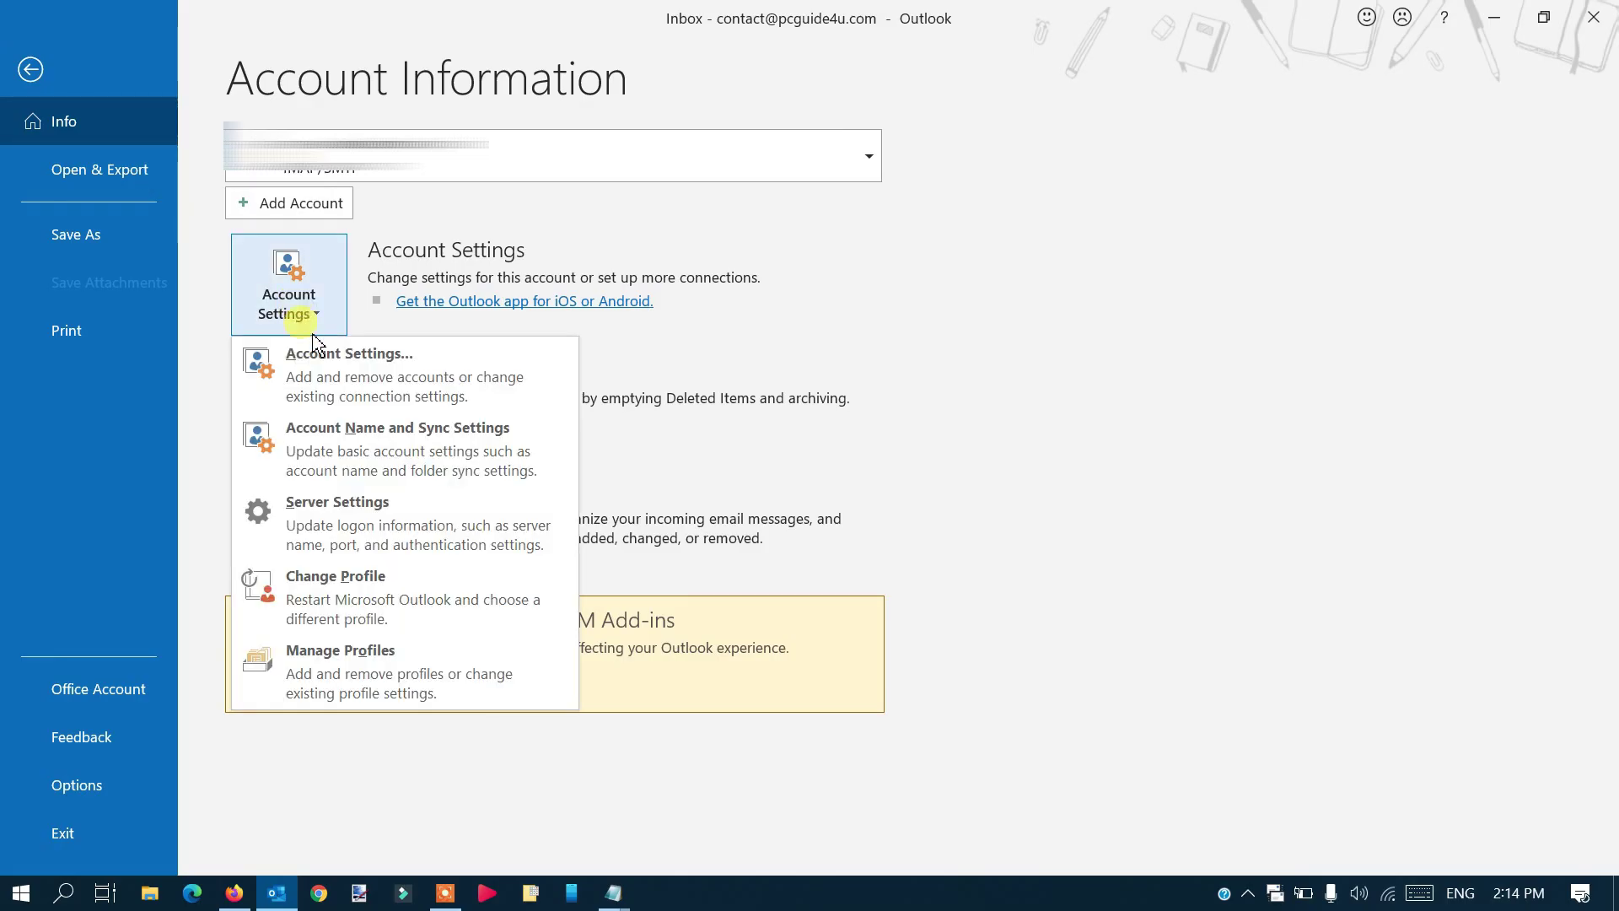
pyautogui.click(430, 362)
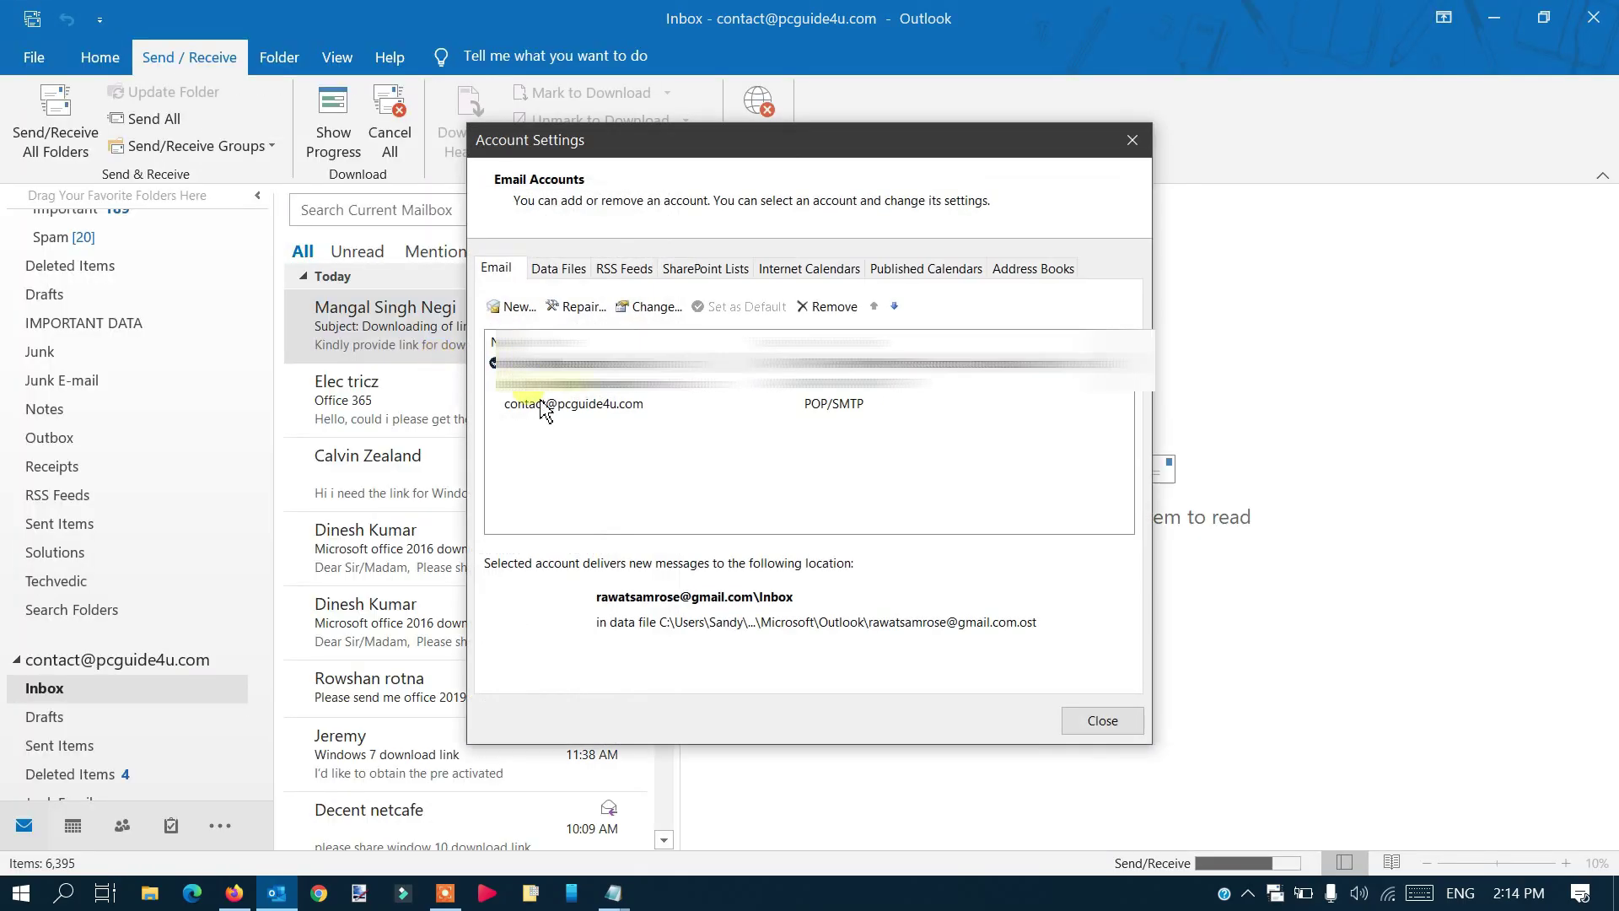
pyautogui.click(549, 404)
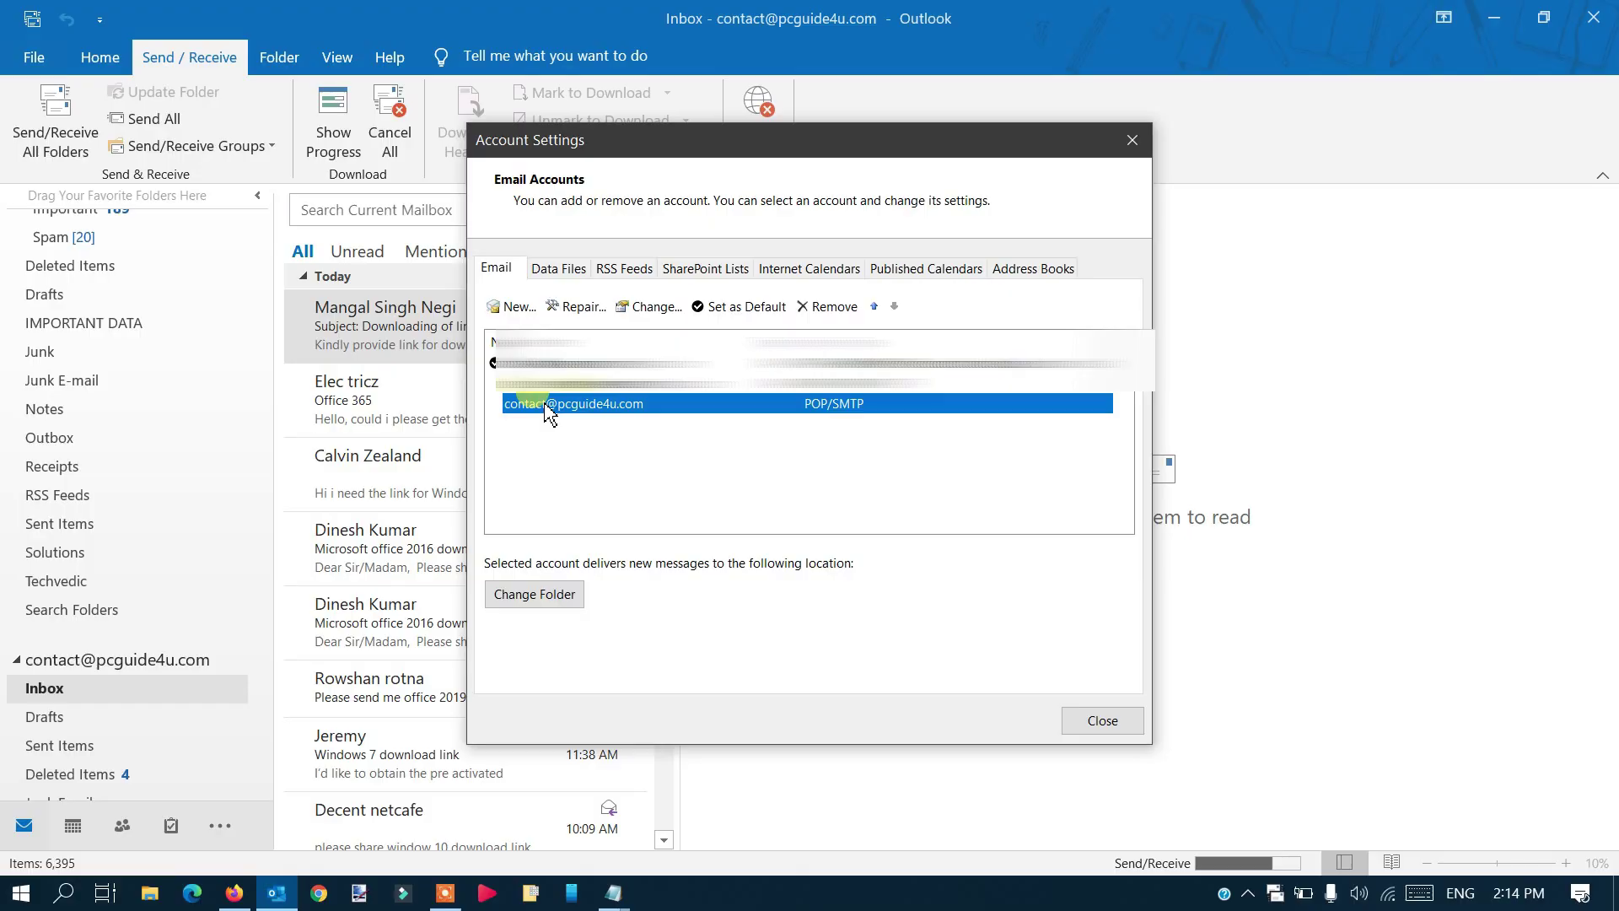
pyautogui.click(567, 386)
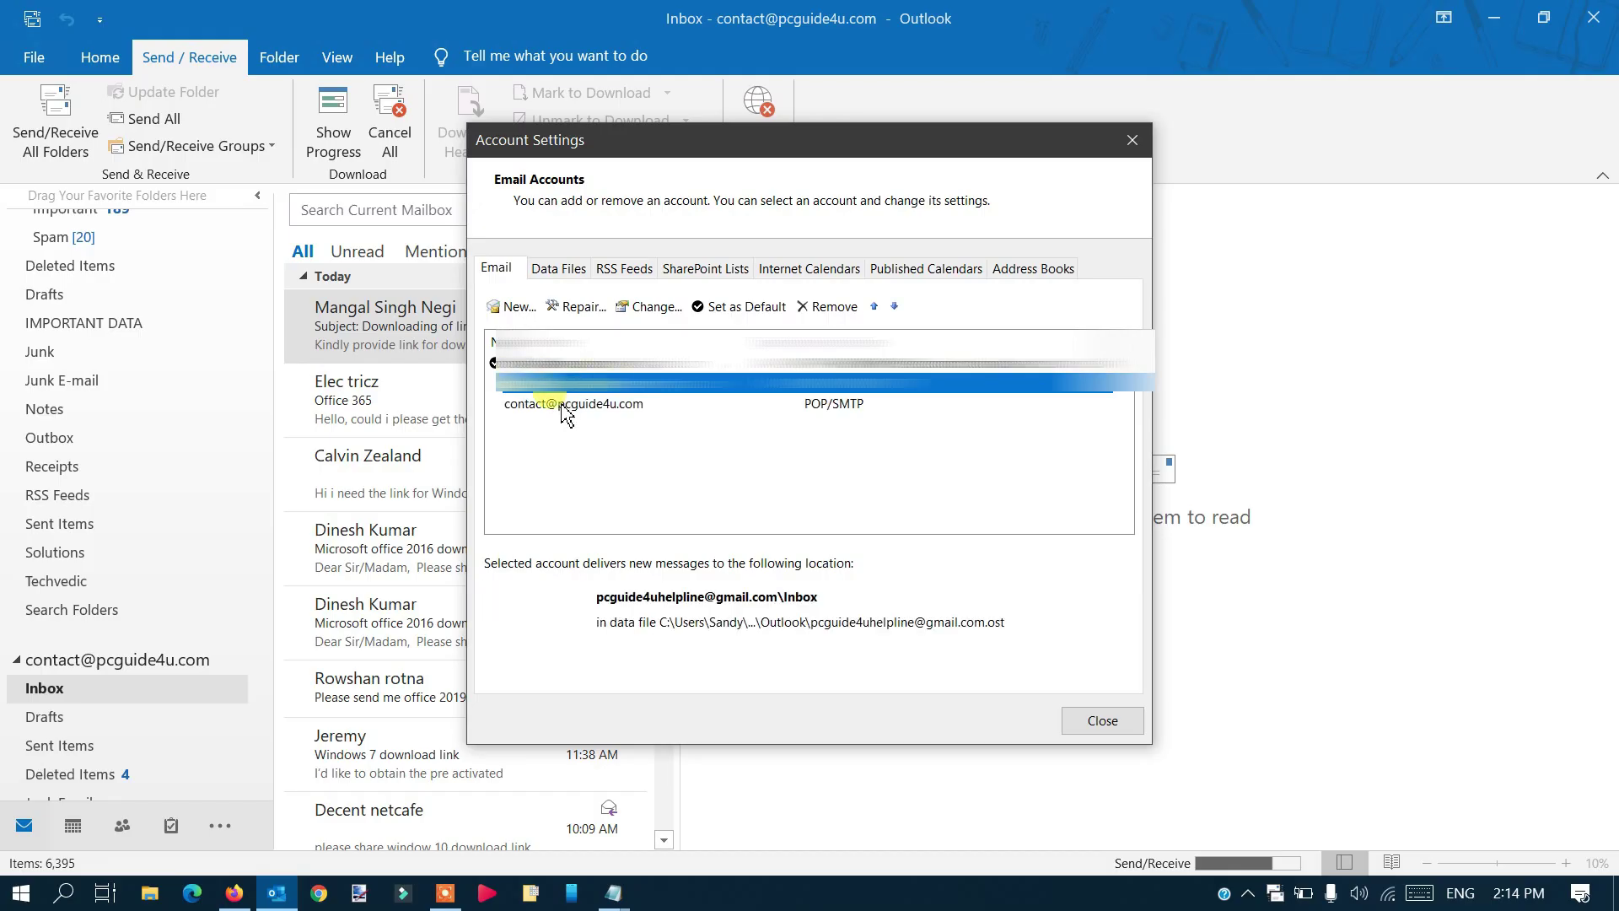
pyautogui.click(563, 406)
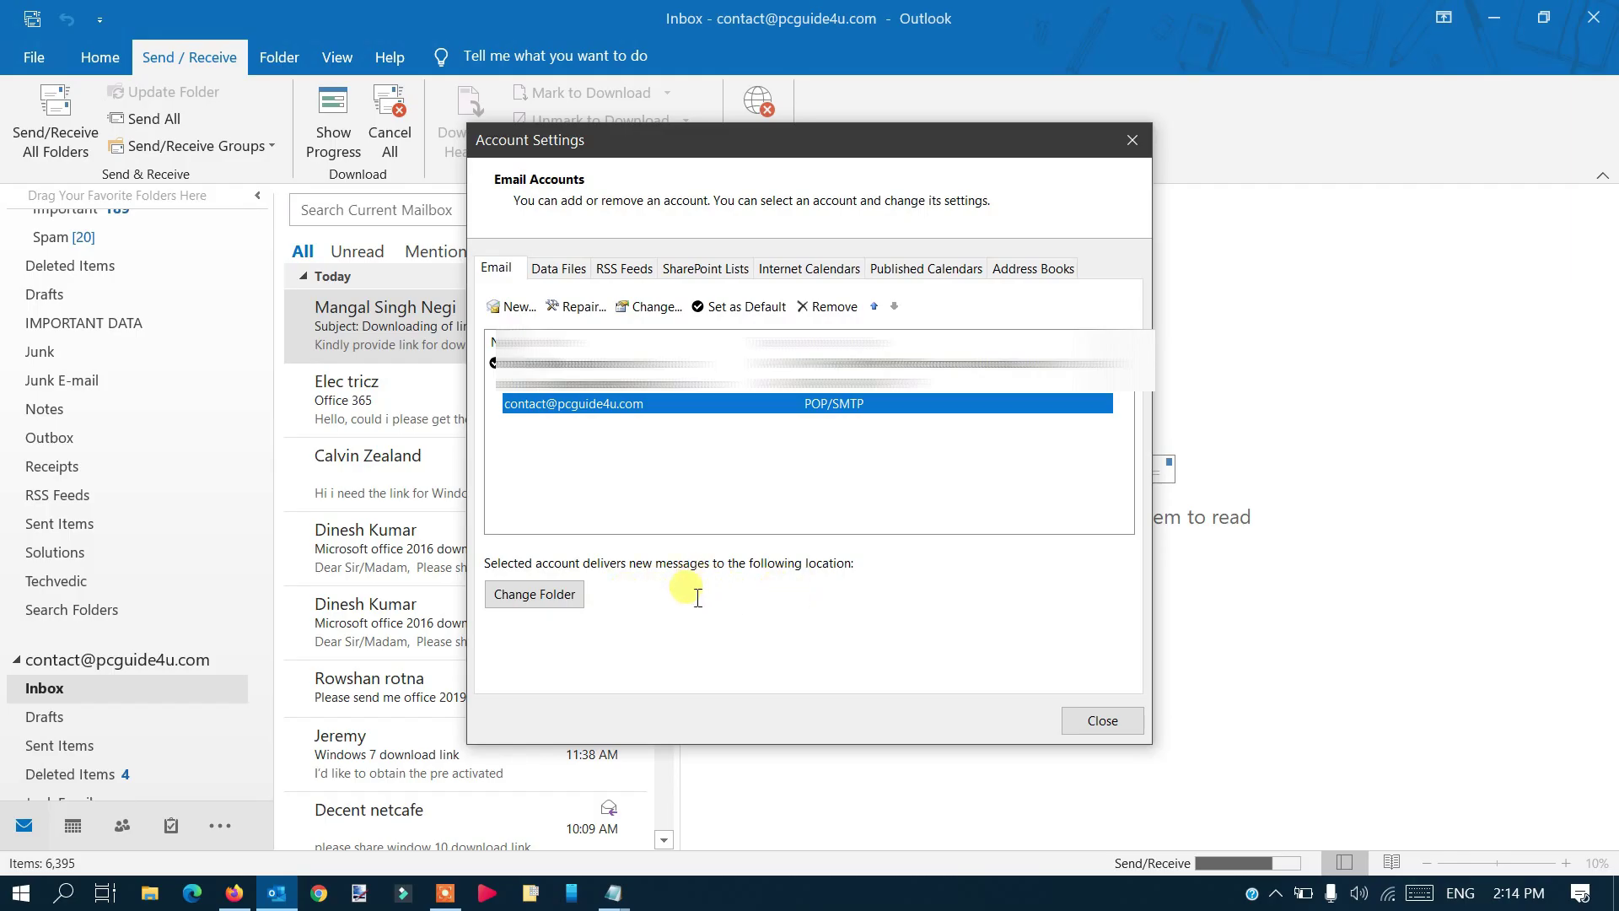
# Set the POP/SMTP account's delivery folder to Inbox via Change Folder.
pyautogui.click(556, 602)
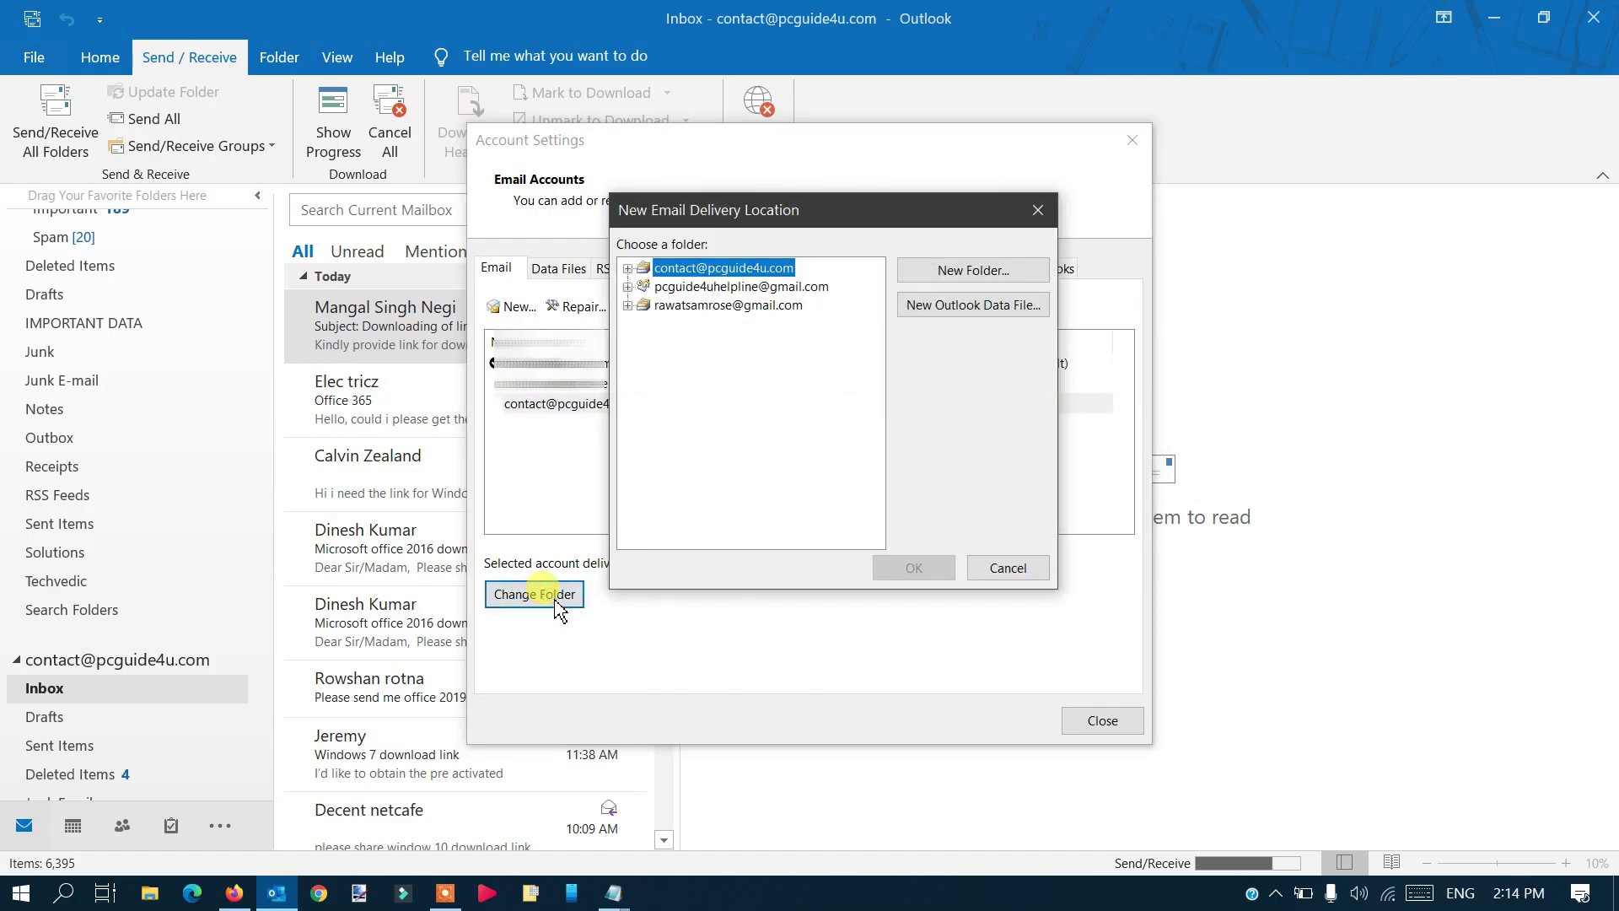
pyautogui.click(628, 269)
pyautogui.click(685, 287)
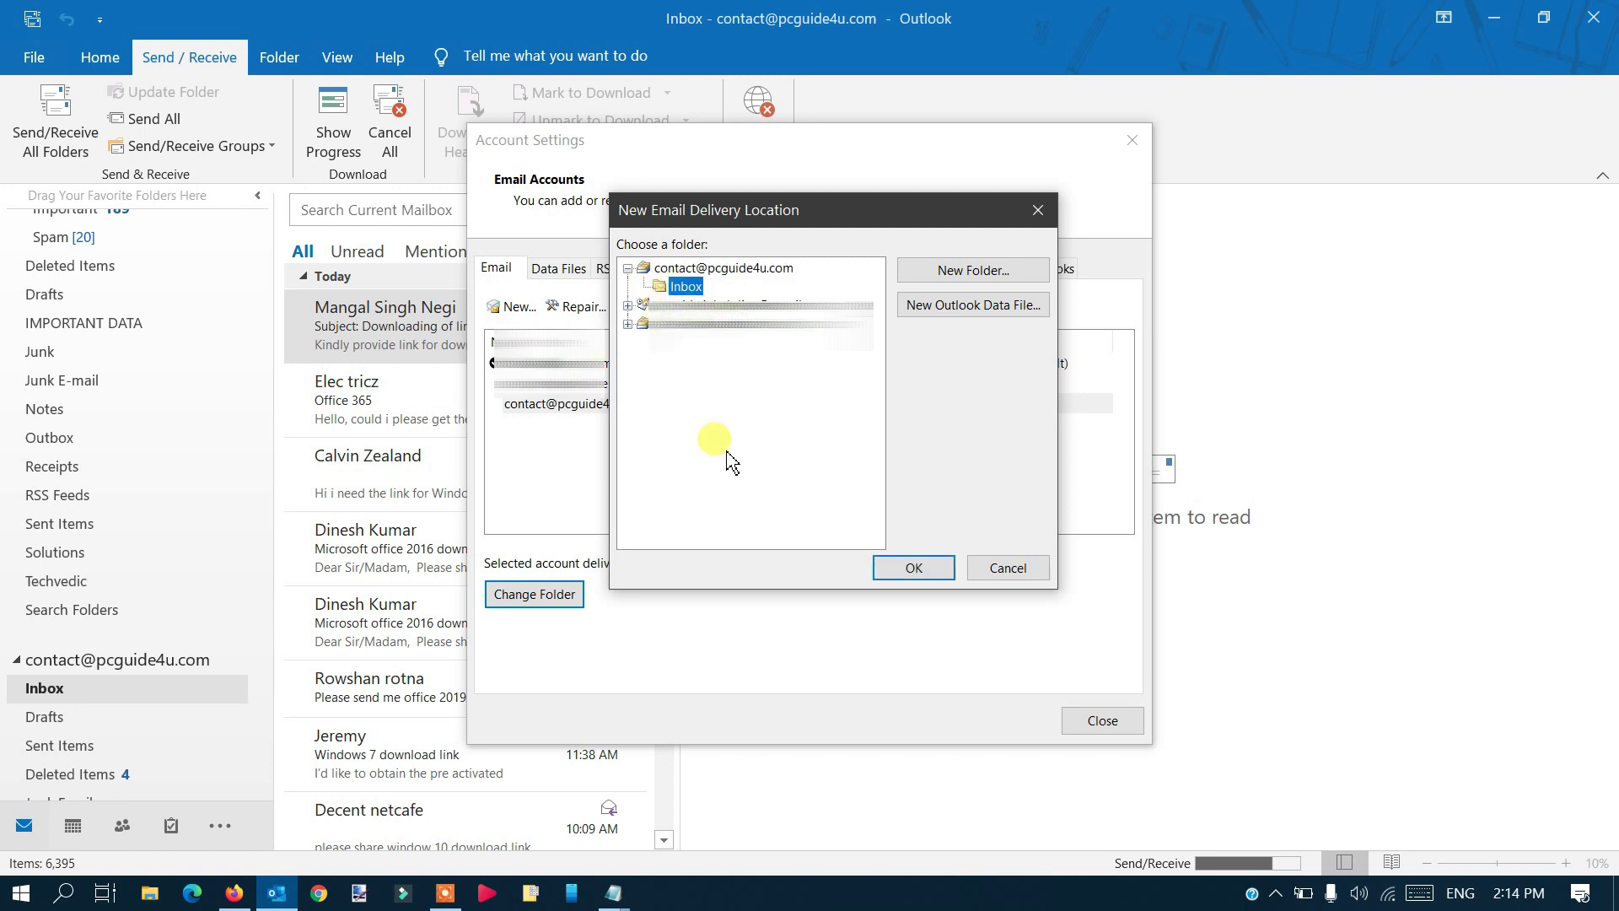
pyautogui.click(930, 572)
# Create a folder named 'new' under Inbox and make it the delivery location.
pyautogui.click(556, 595)
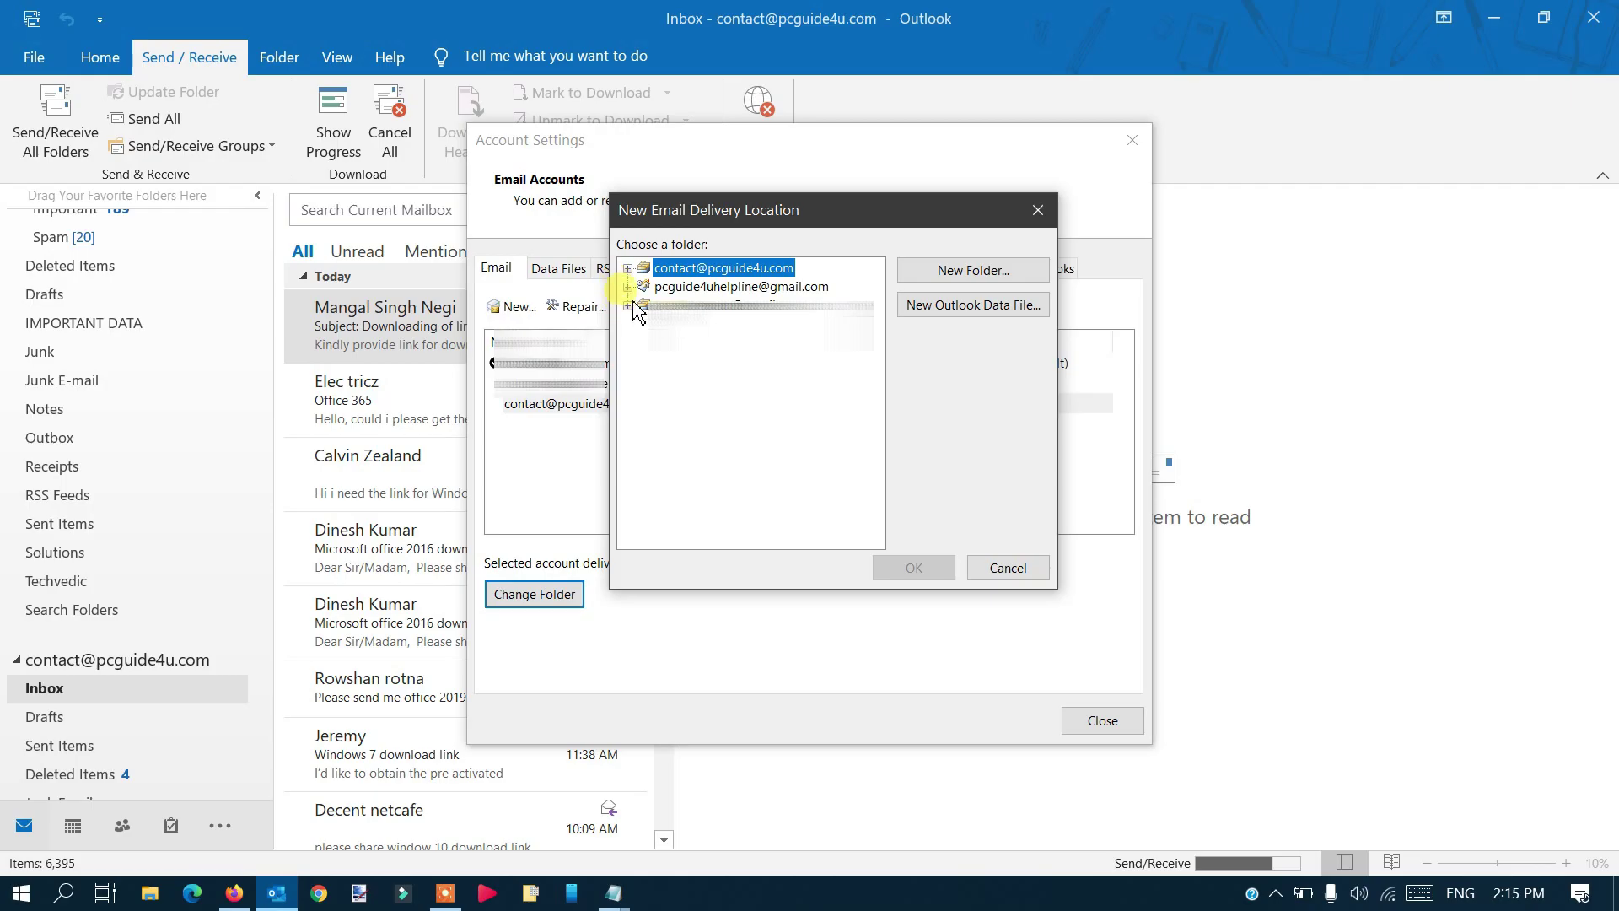
pyautogui.click(628, 269)
pyautogui.click(683, 286)
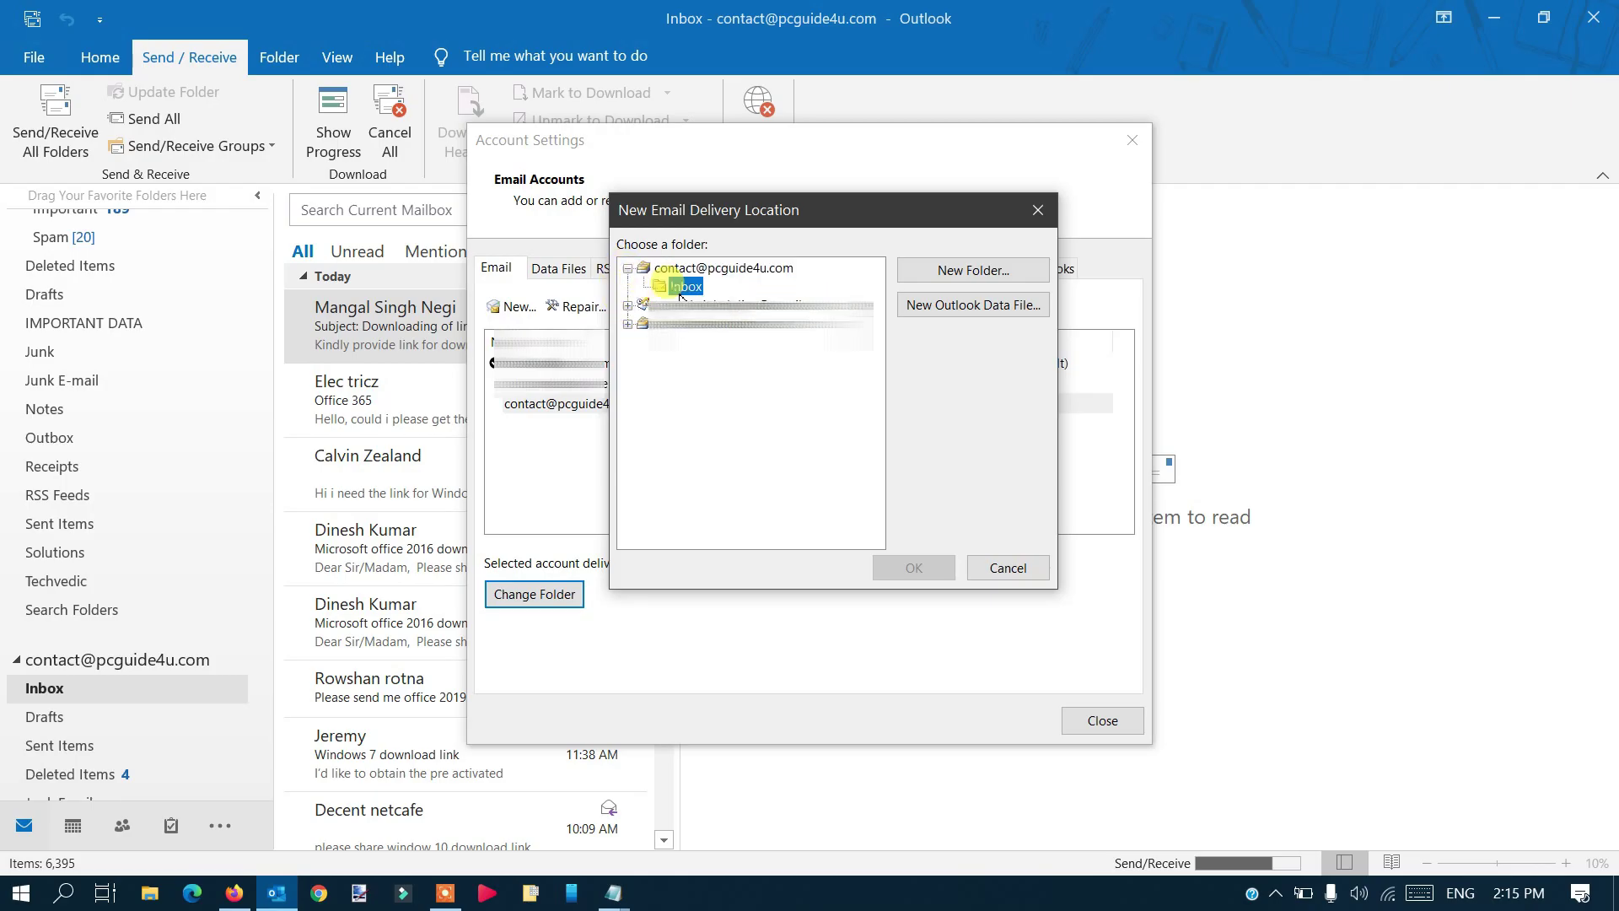
pyautogui.click(978, 278)
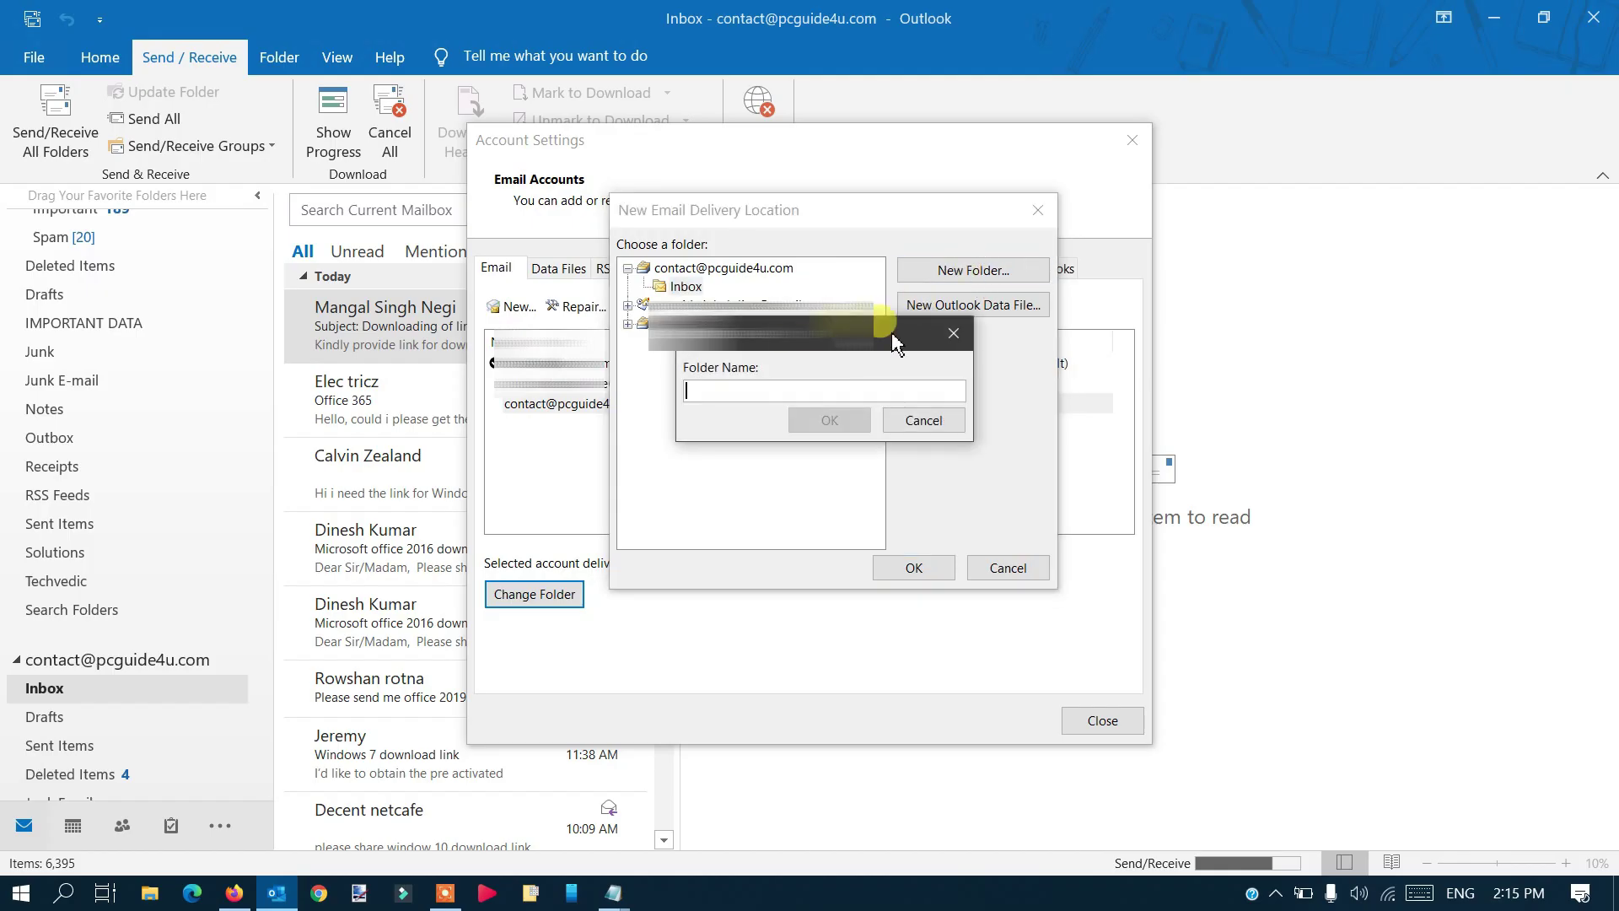
pyautogui.write('new')
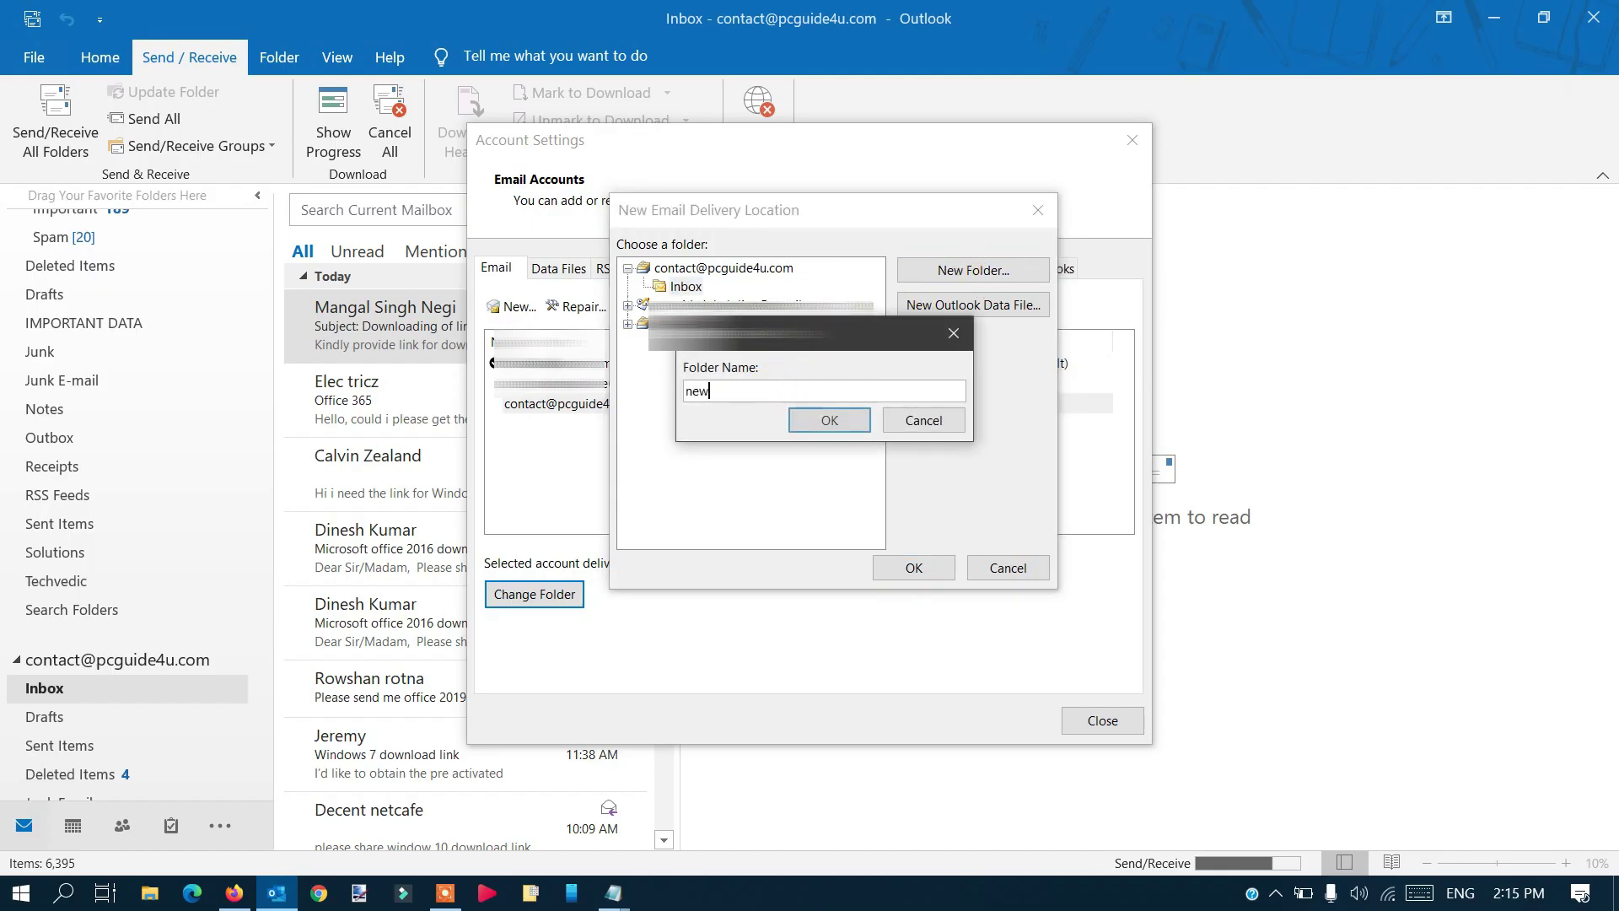
pyautogui.click(856, 426)
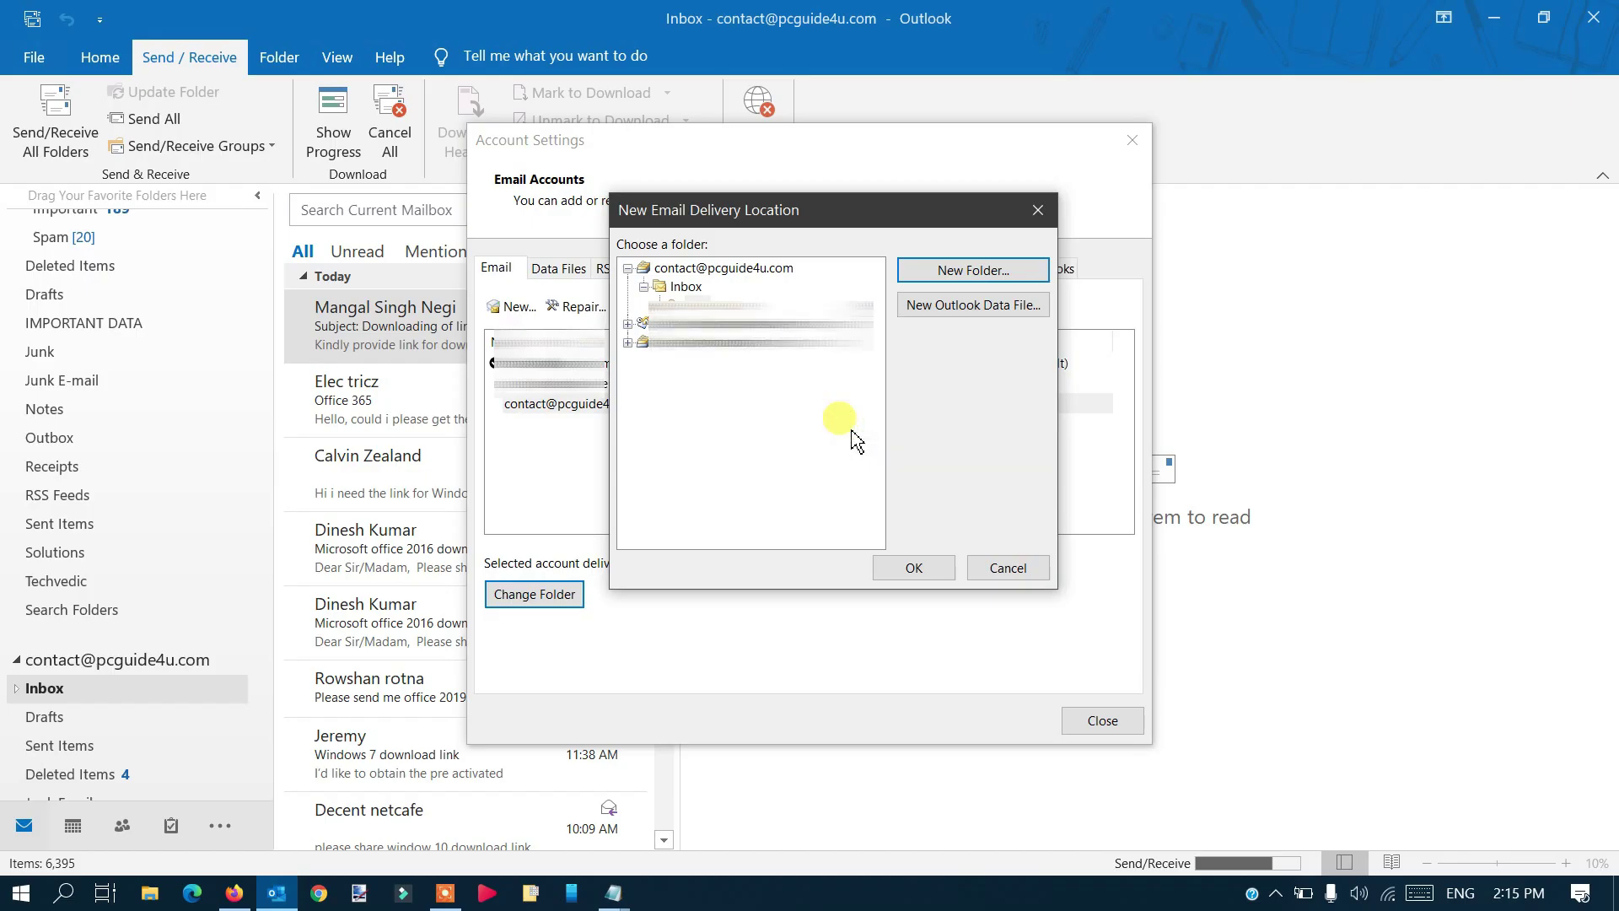
pyautogui.click(684, 303)
pyautogui.click(911, 565)
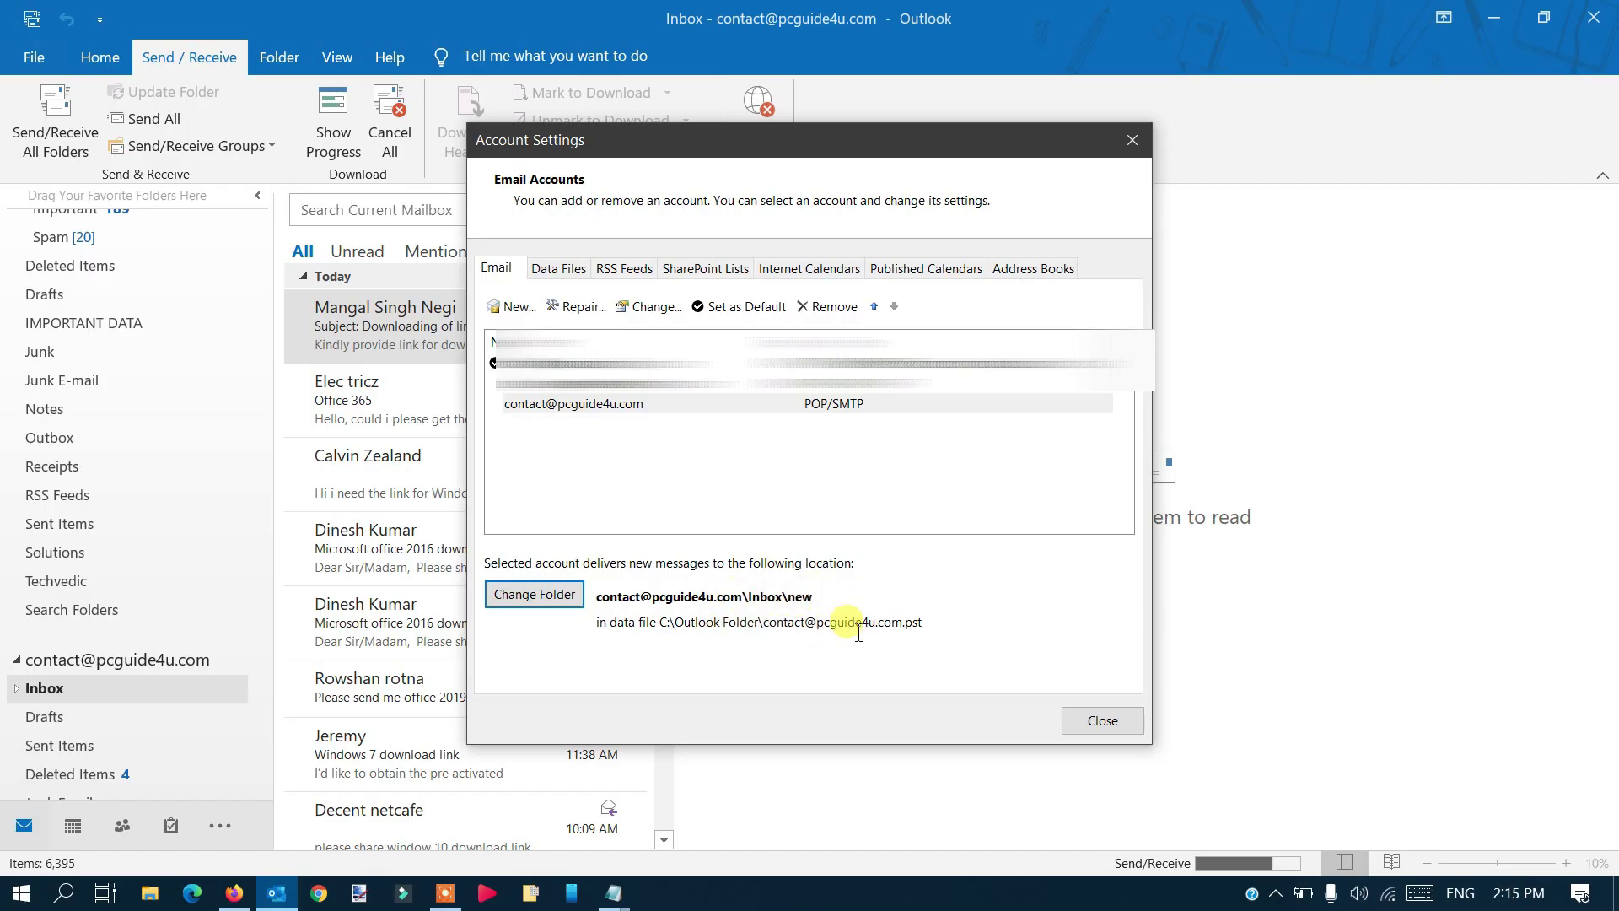
# Change the delivery folder back to Inbox and check the full delivery path.
pyautogui.click(562, 598)
pyautogui.click(686, 288)
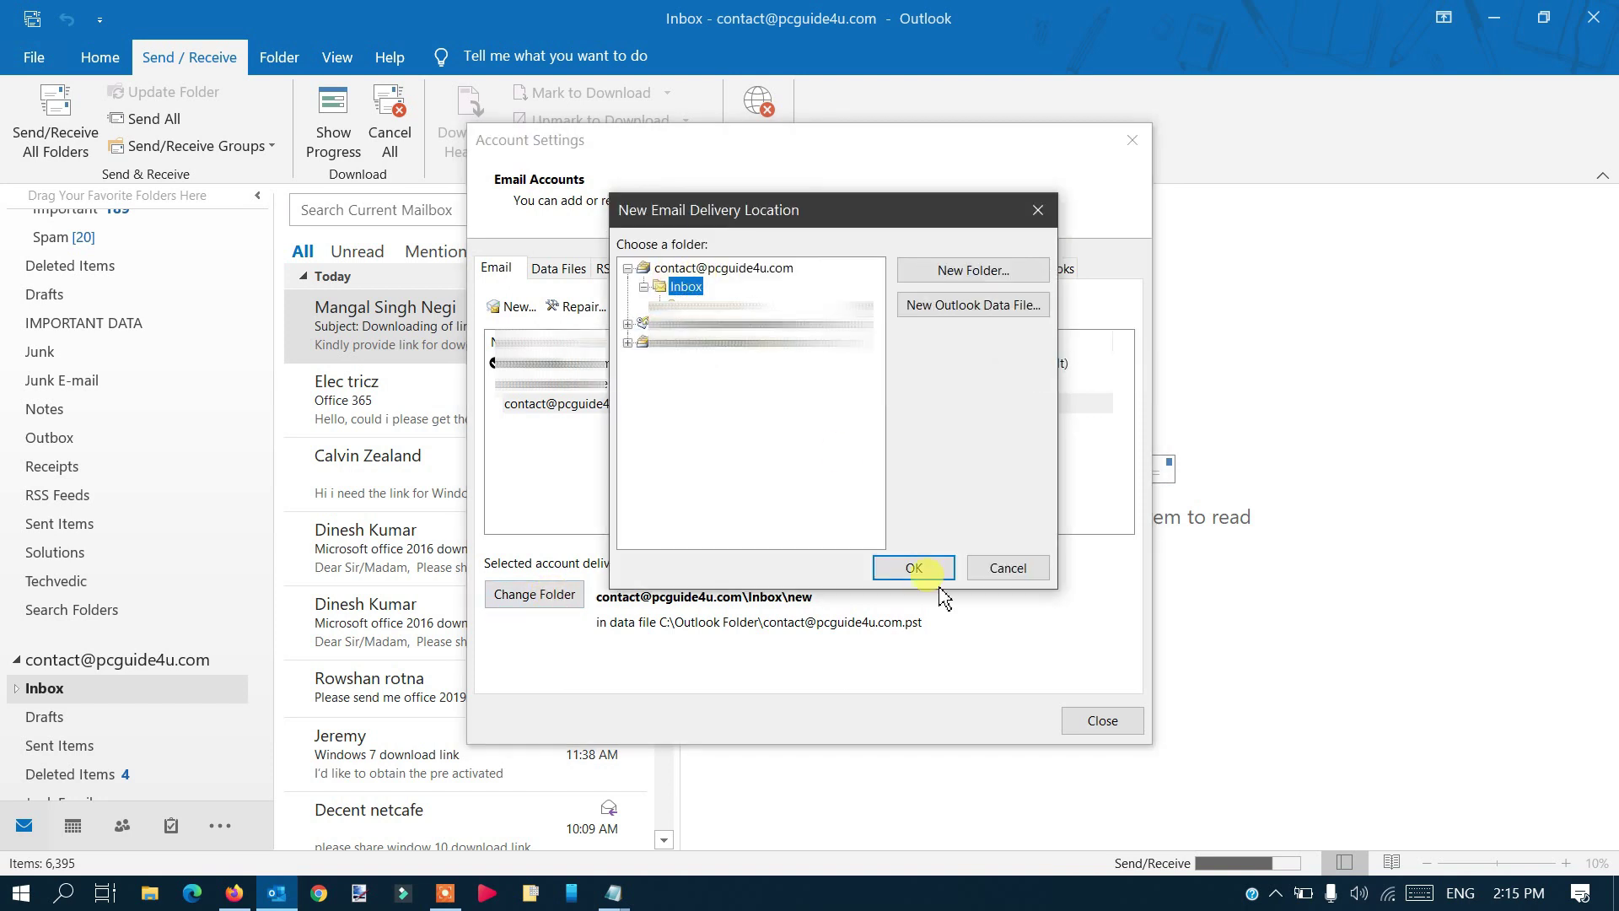
pyautogui.click(915, 567)
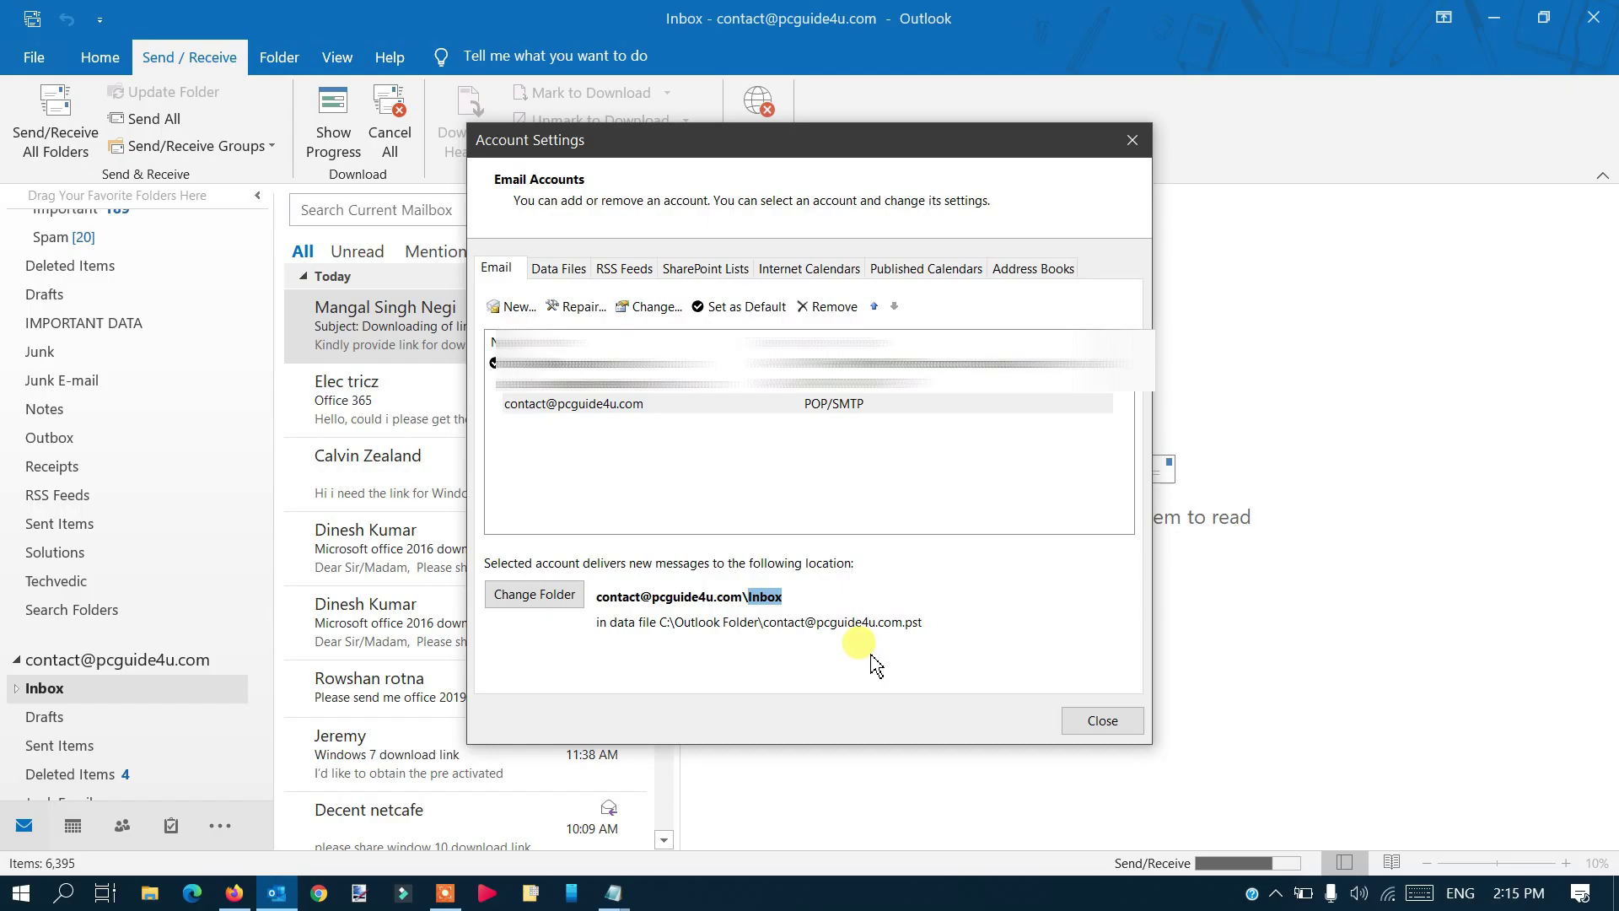
pyautogui.doubleClick(601, 598)
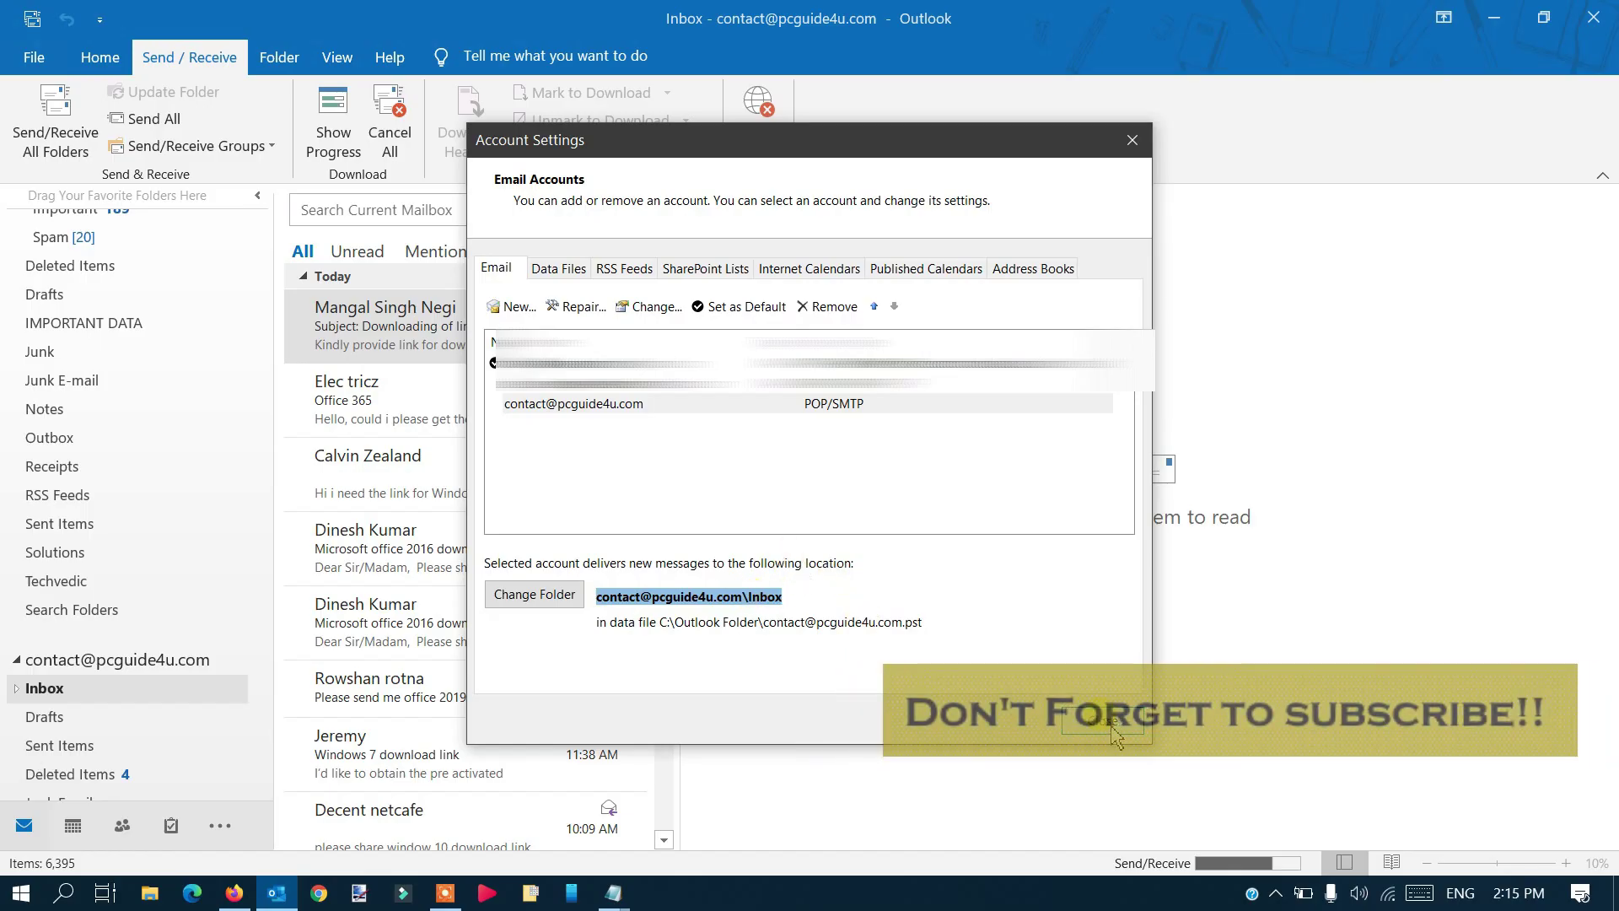
# Close Account Settings and run Send/Receive All Folders.
pyautogui.click(1113, 723)
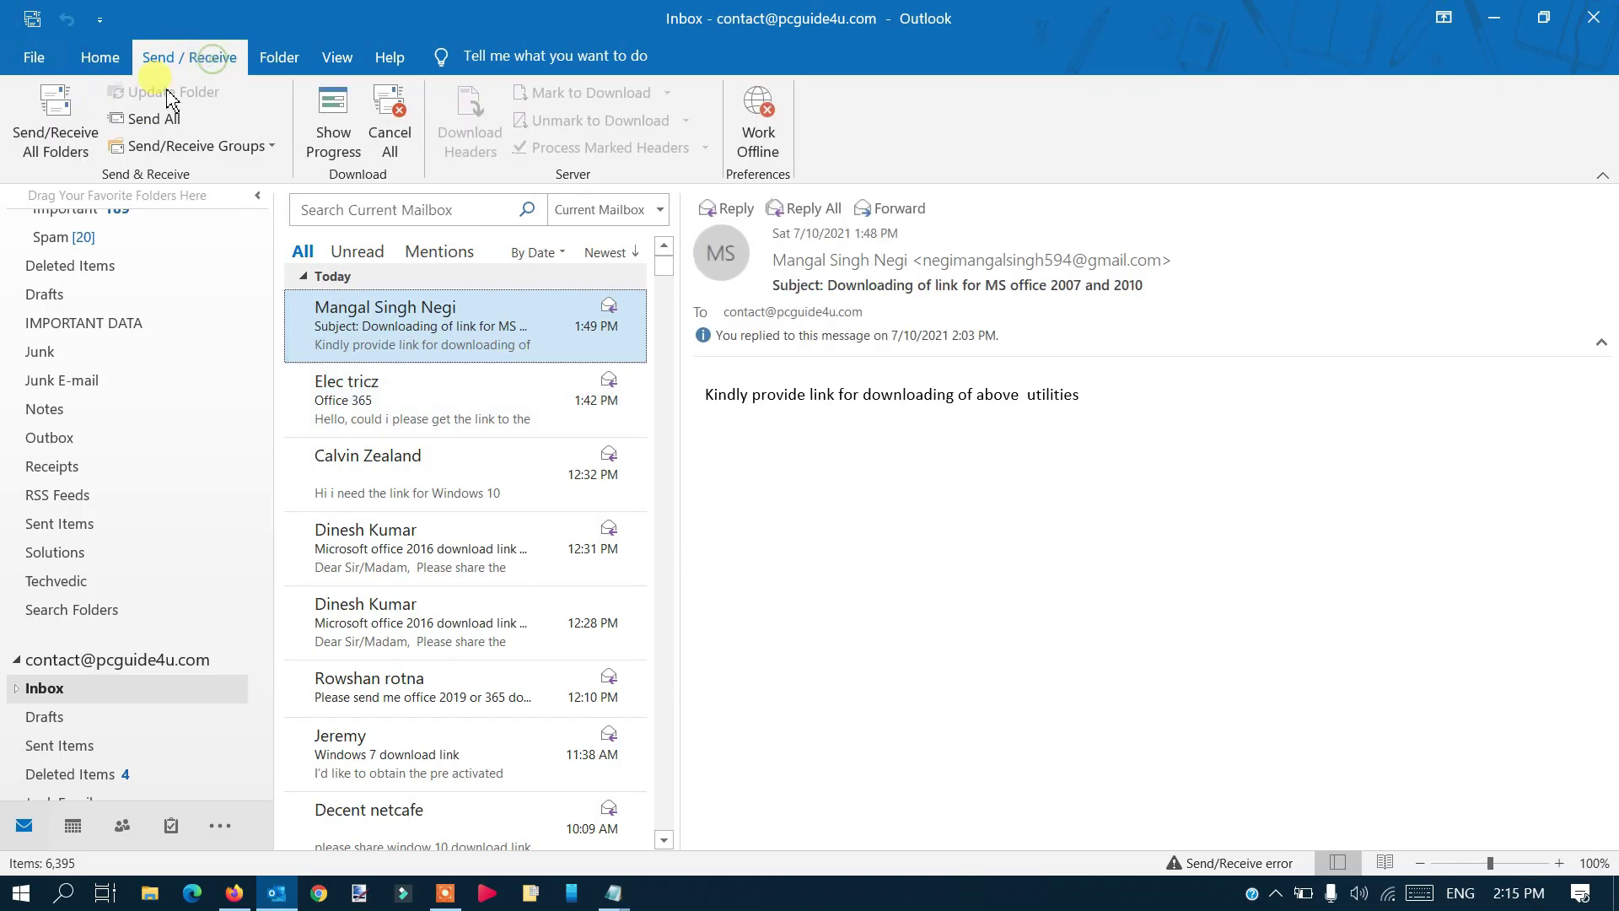
pyautogui.click(65, 145)
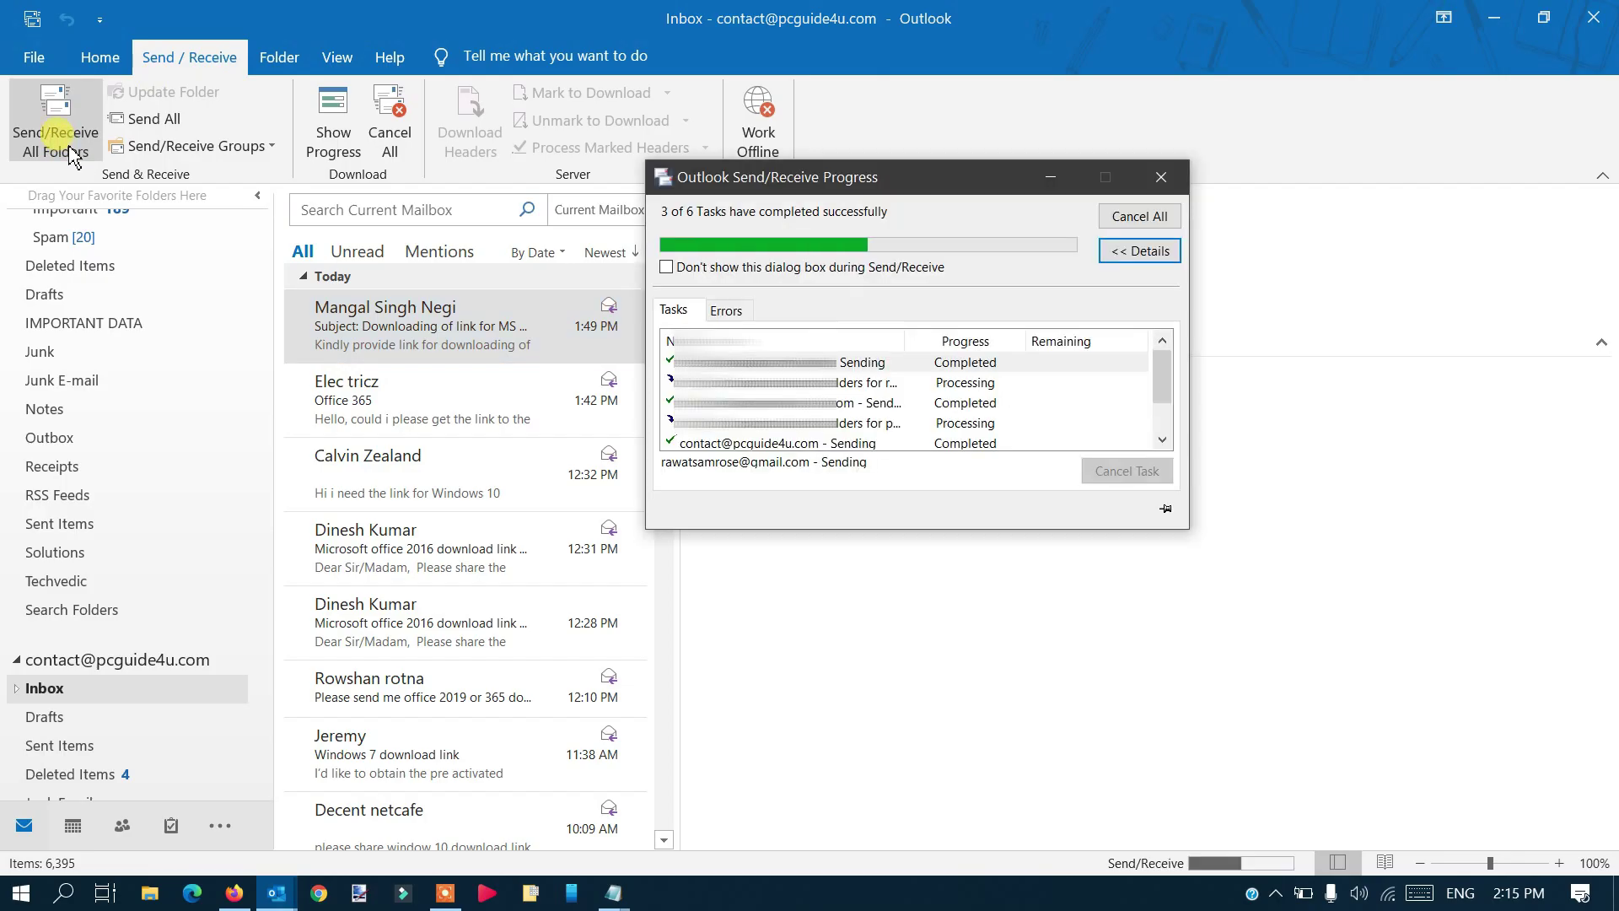